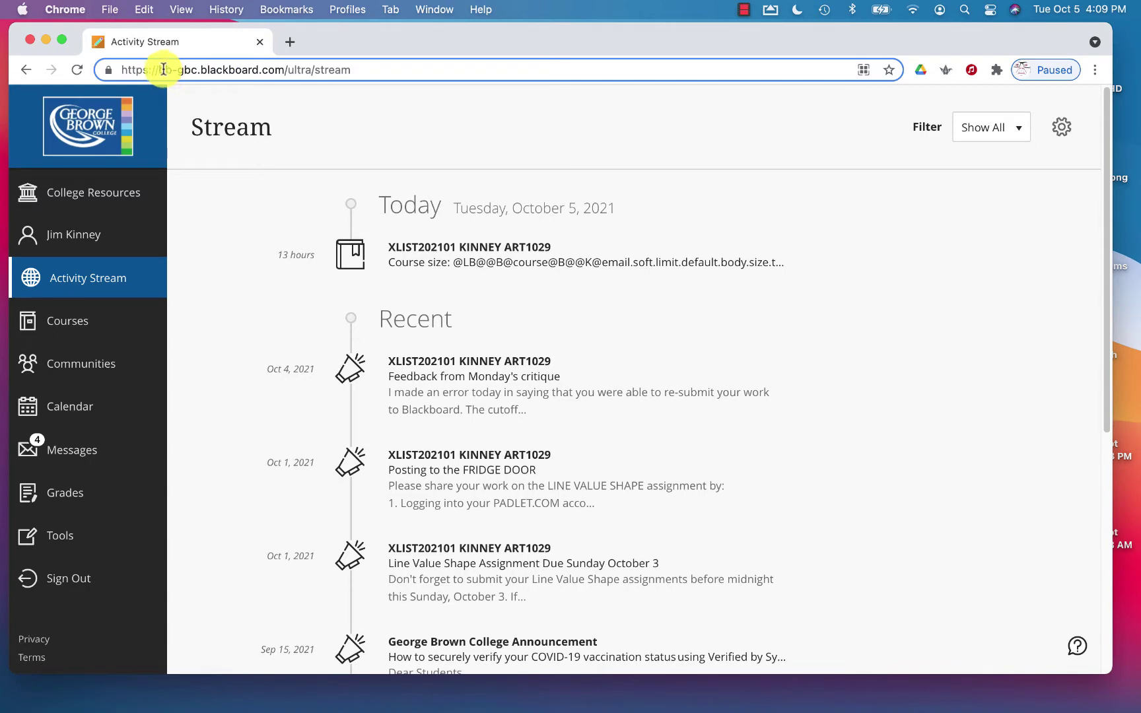
- Load the Blackboard activity stream at bb-gbc.blackboard.com/ultra/stream
left_click(163, 69)
left_click(163, 69)
left_click(164, 70)
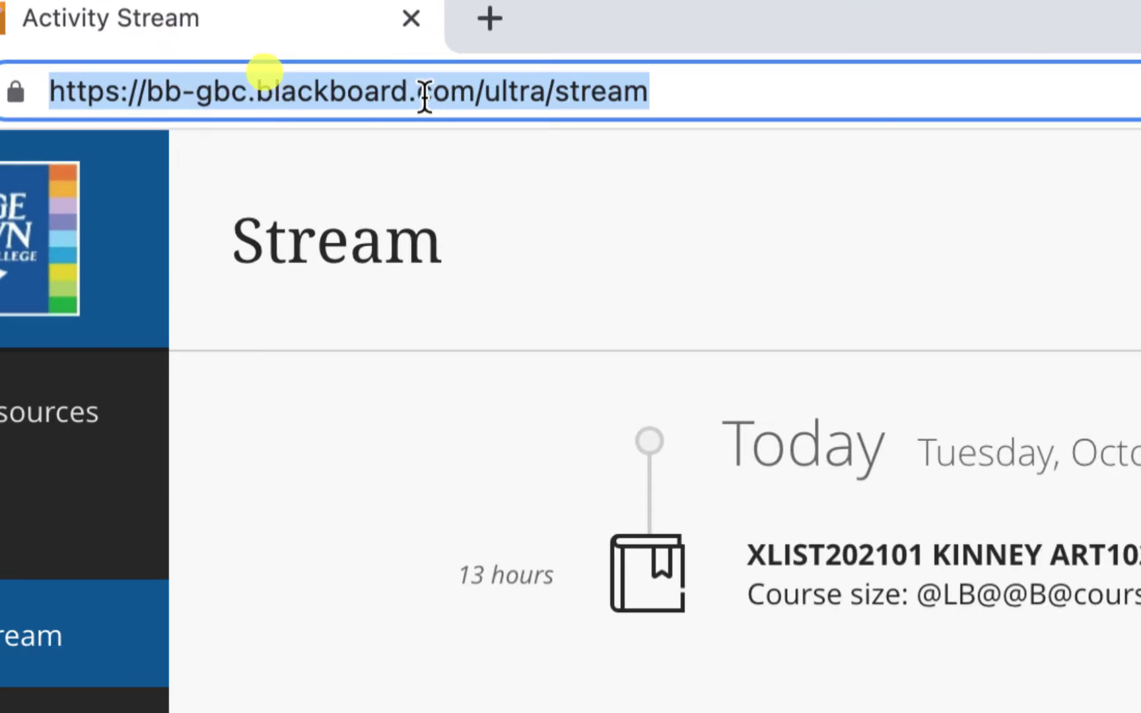
left_click(466, 99)
key("Return")
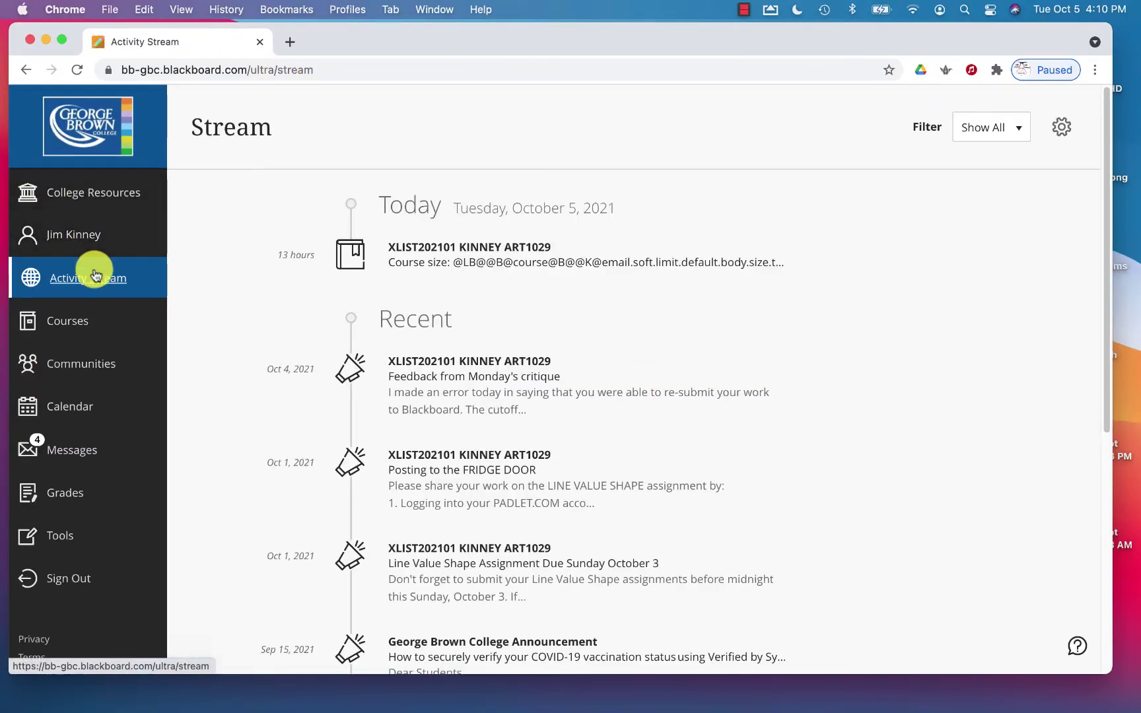
- Open the ACTIVITY UNITS area of the 202101 ART1029 course from the course list
left_click(67, 323)
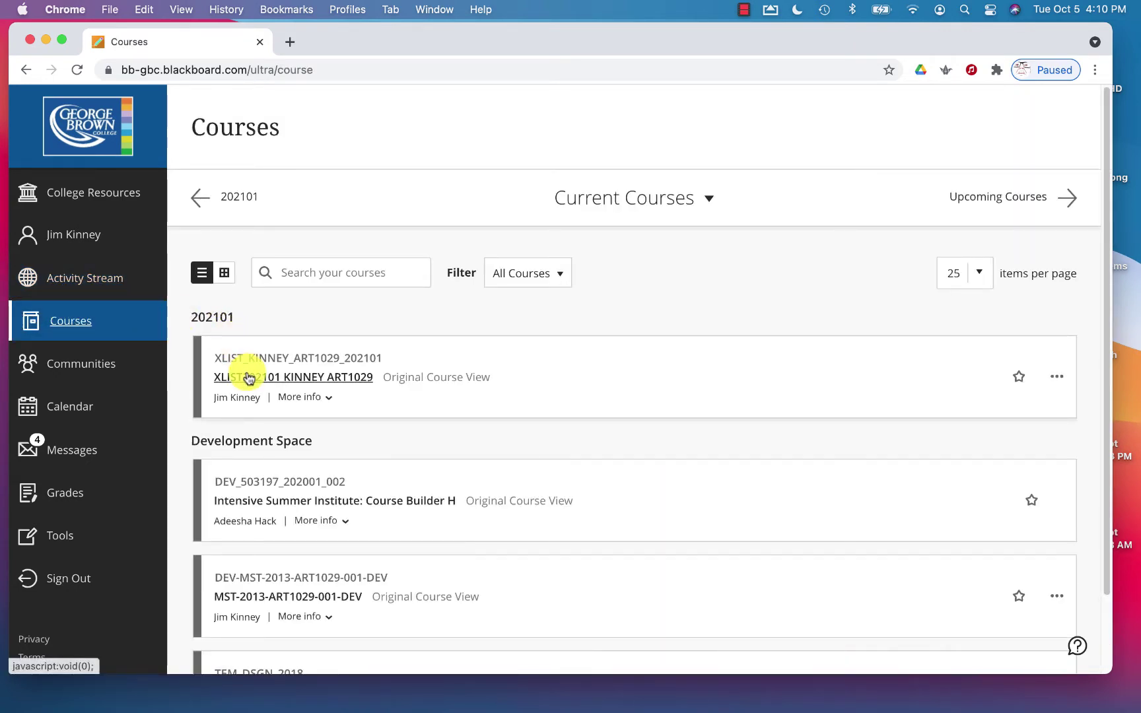
left_click(250, 376)
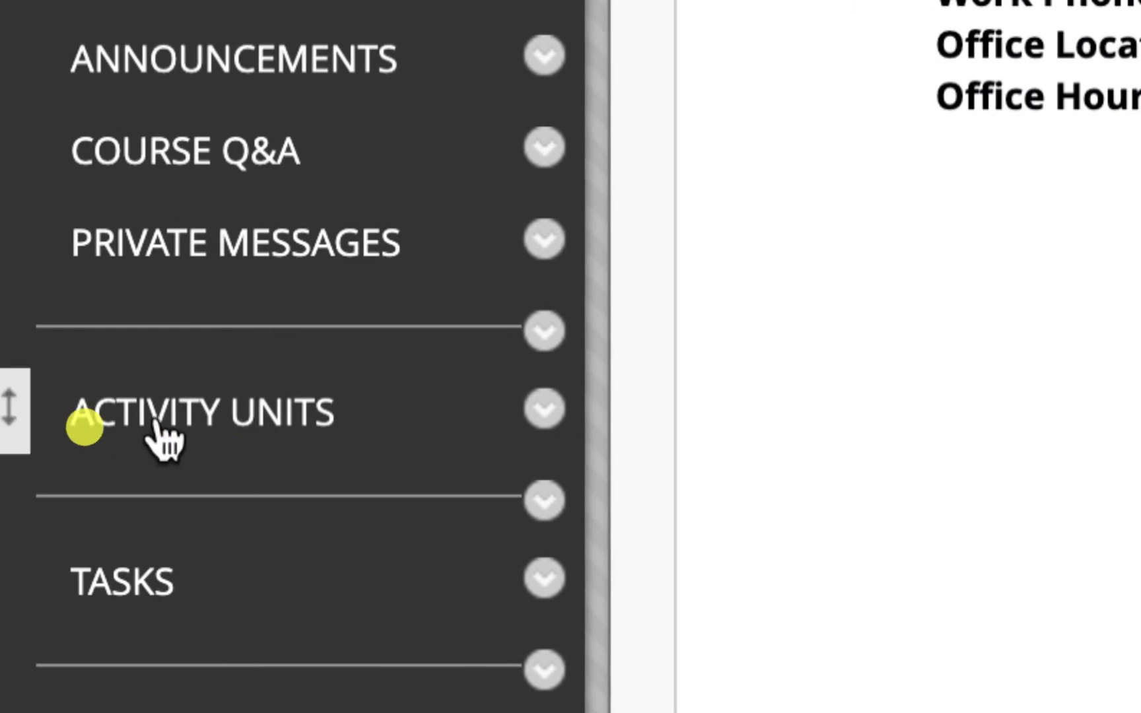
left_click(161, 422)
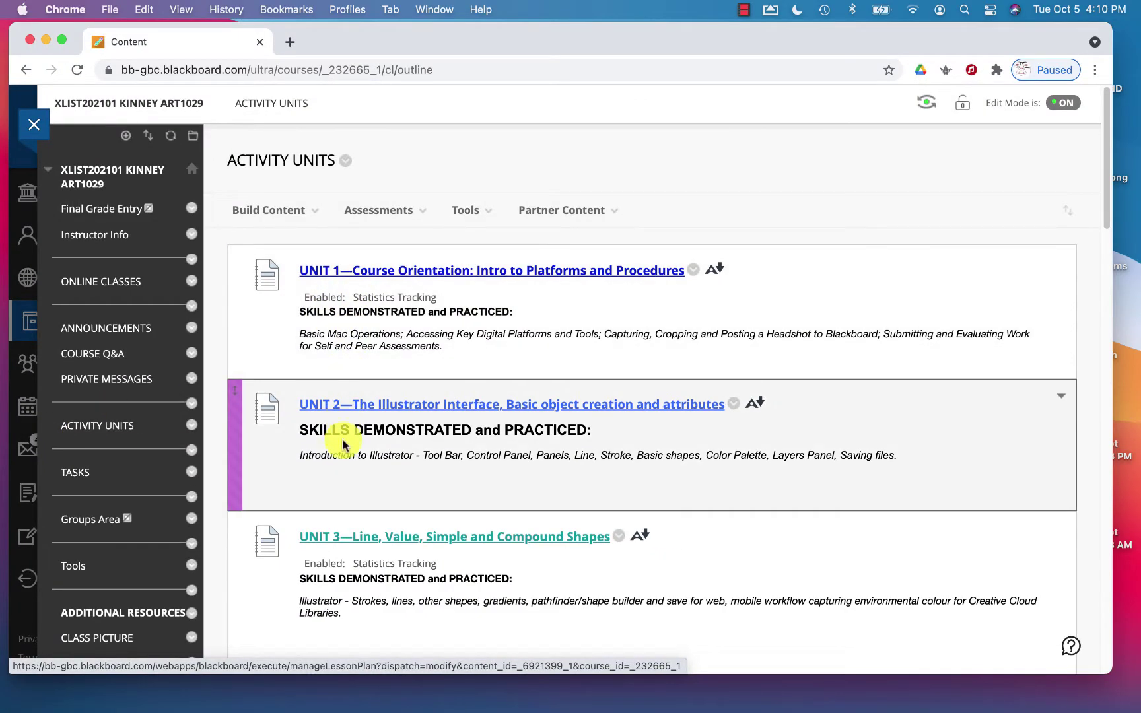
scroll(344, 449, "down", 5)
scroll(344, 448, "down", 5)
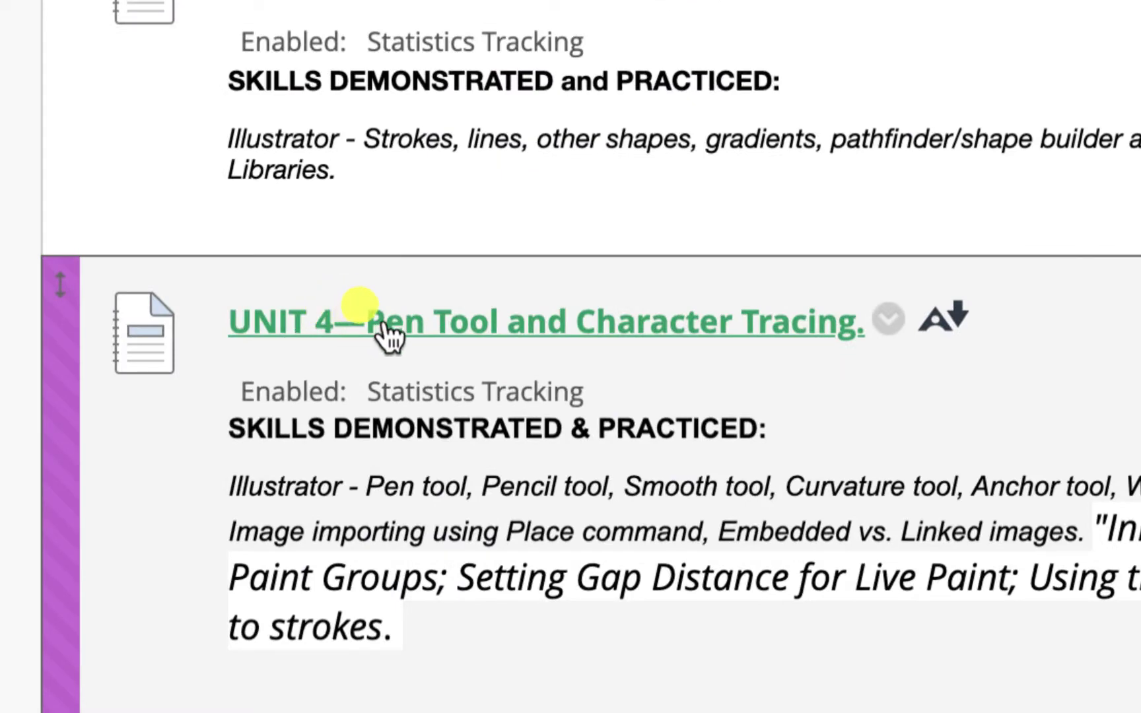
left_click(384, 325)
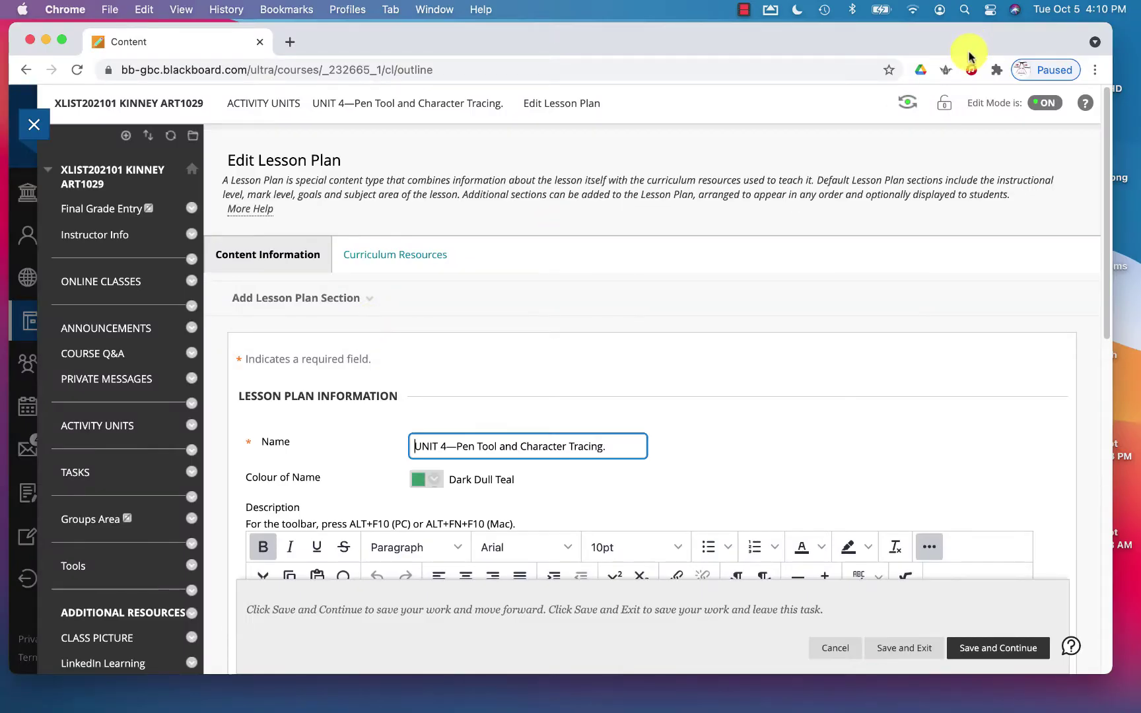
- Turn on student preview and open "UNIT 4—Pen Tool and Character Tracing" from the activity units
left_click(898, 106)
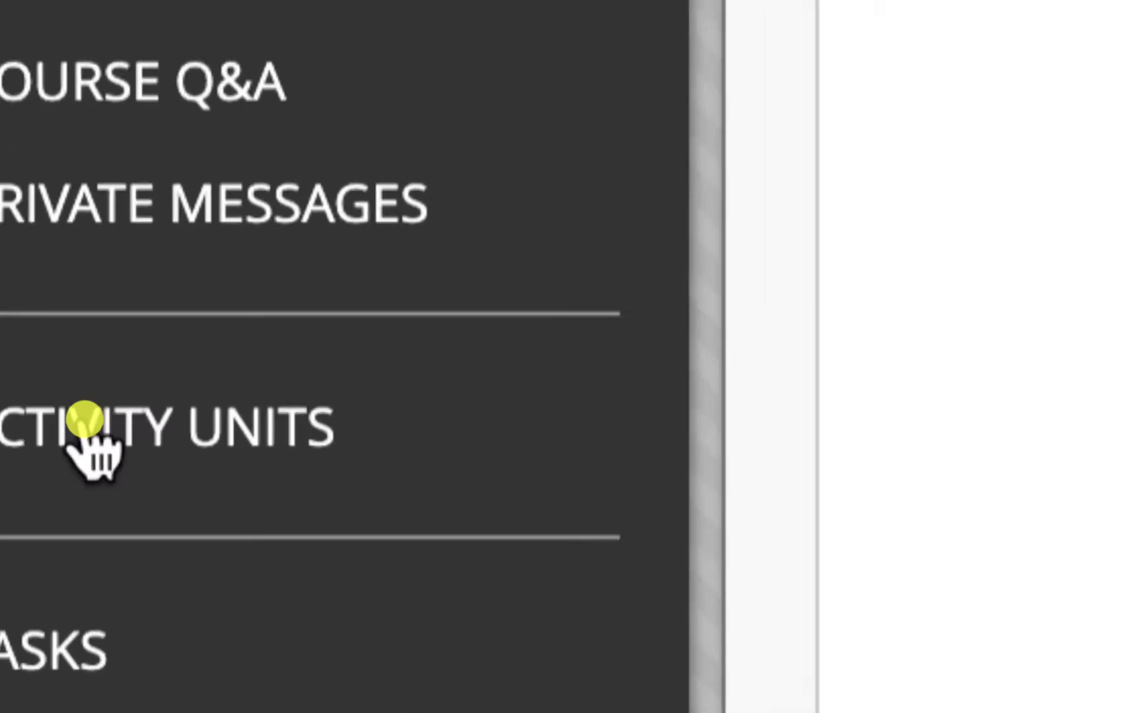
left_click(81, 421)
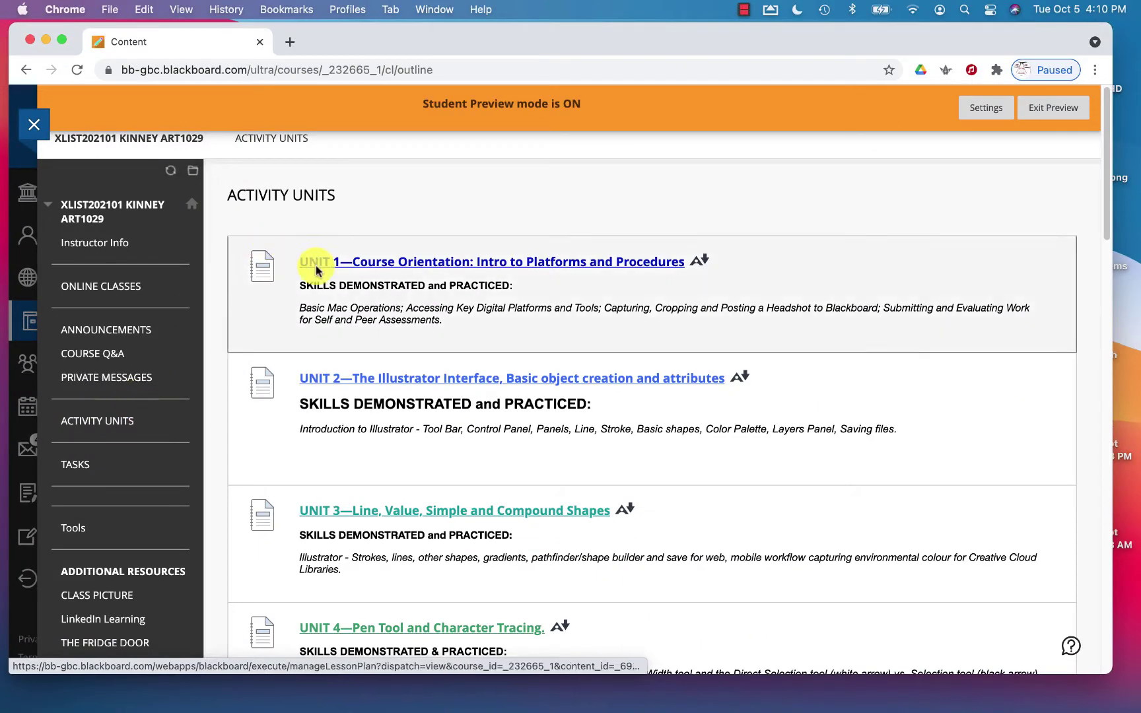
scroll(409, 436, "down", 3)
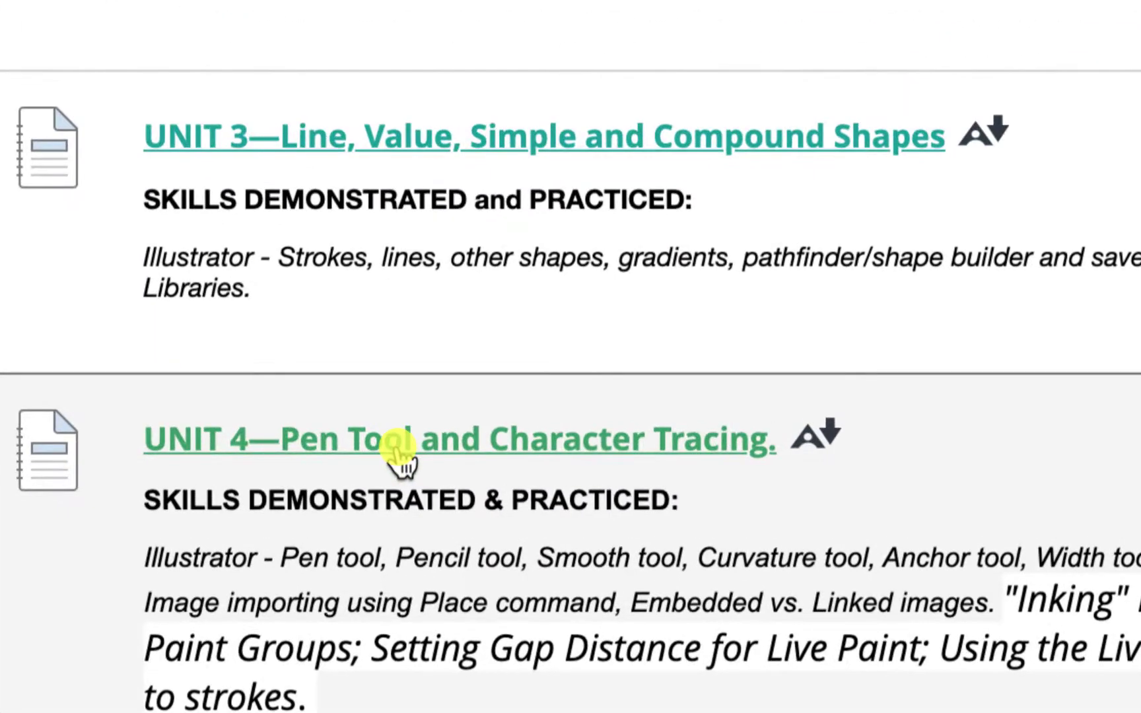
left_click(399, 449)
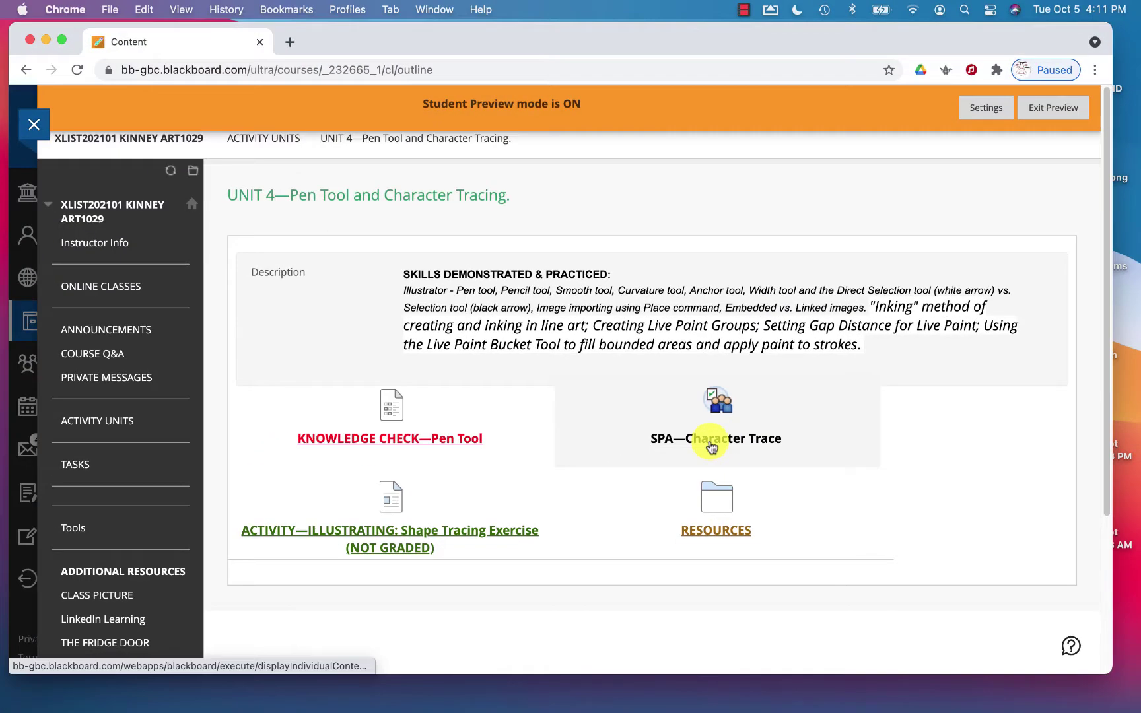
- Open the "SPA—Character Trace" item and enter its assessment through the link below the instructions
left_click(711, 445)
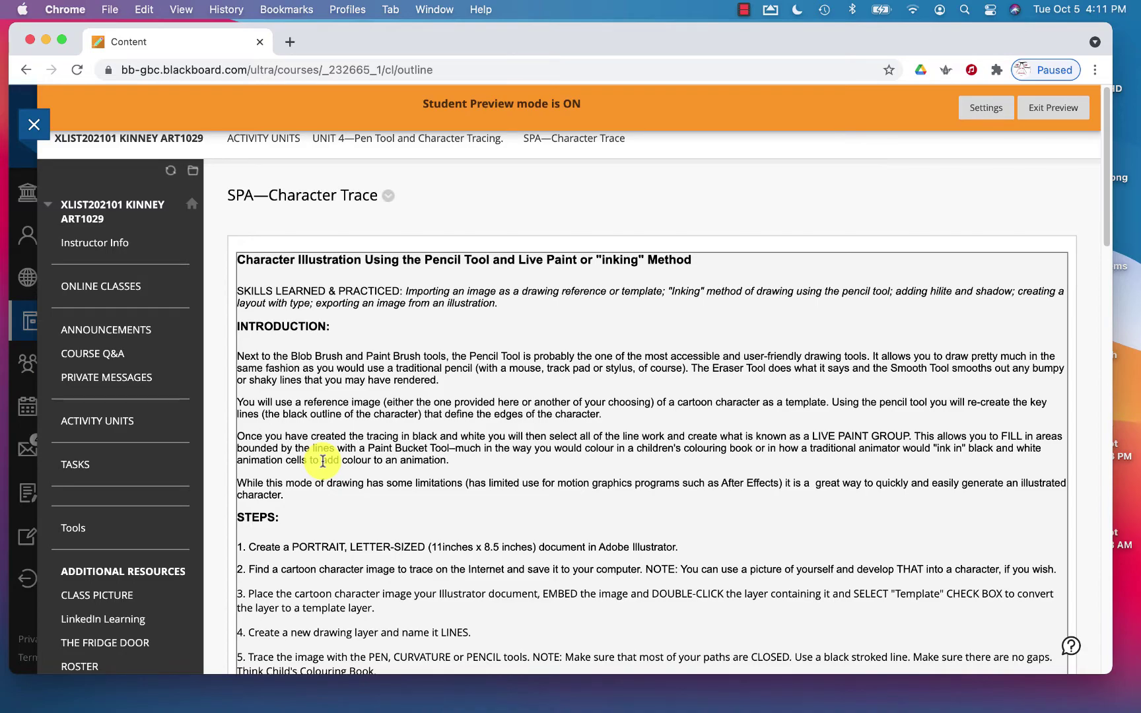
scroll(322, 460, "down", 1)
scroll(323, 460, "down", 20)
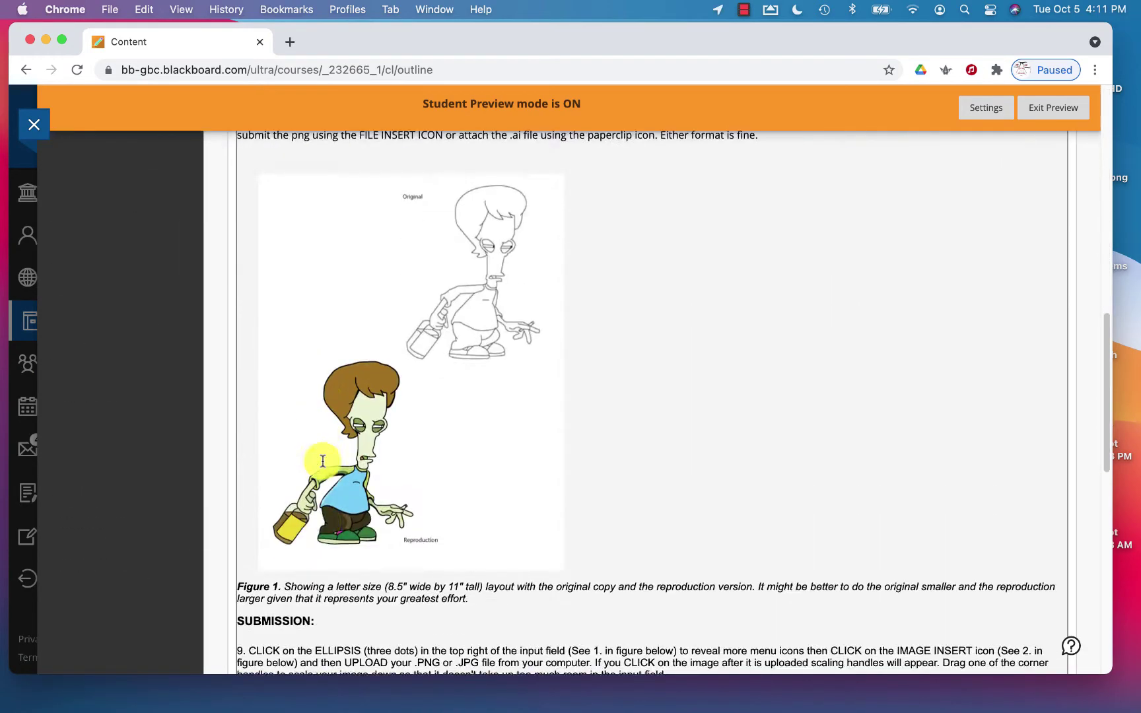
scroll(322, 460, "down", 10)
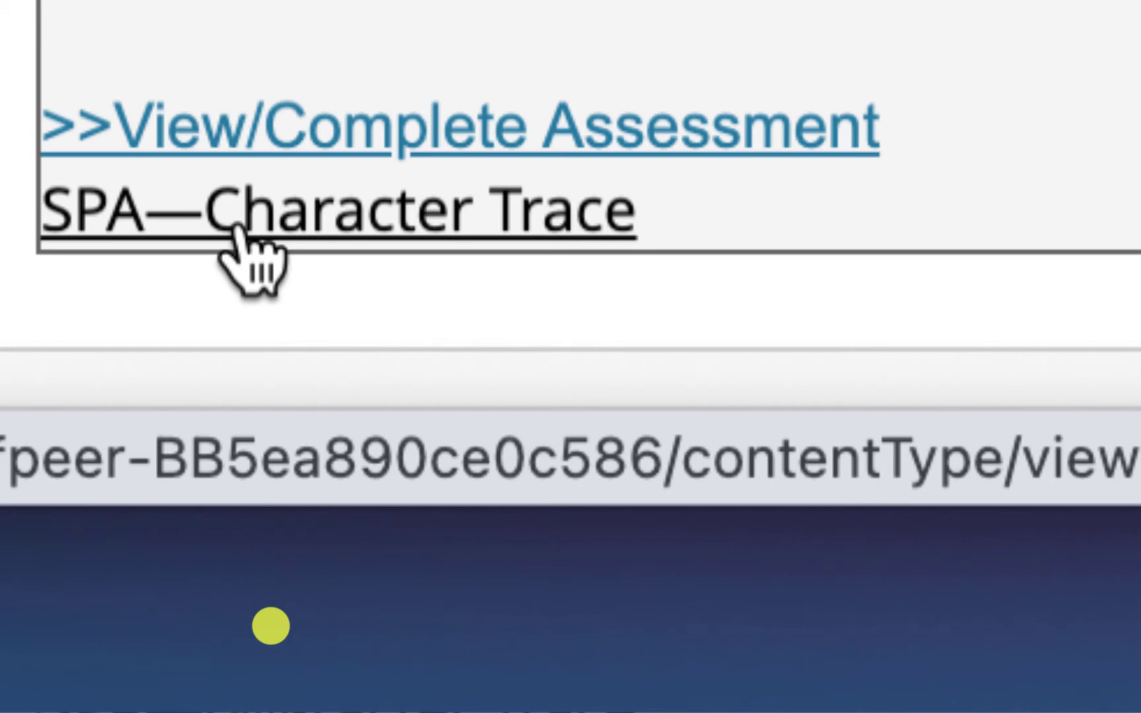
left_click(308, 228)
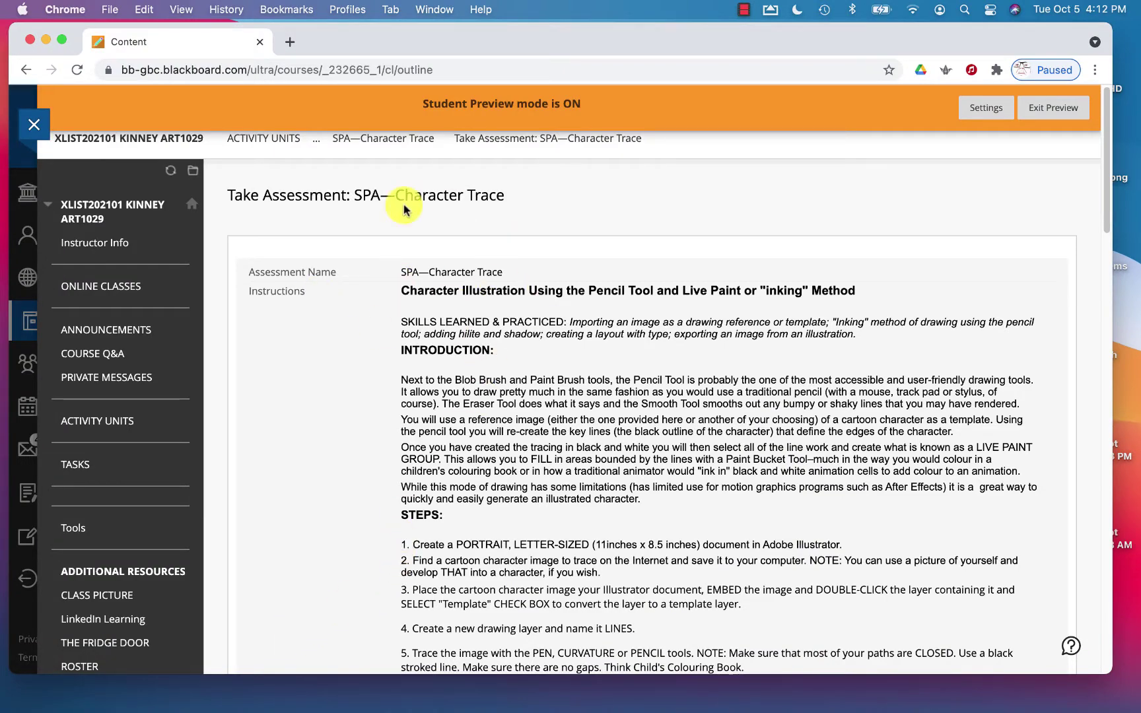
- Skim the assessment instructions and open Question 1 in the list below them for a response
scroll(482, 546, "down", 5)
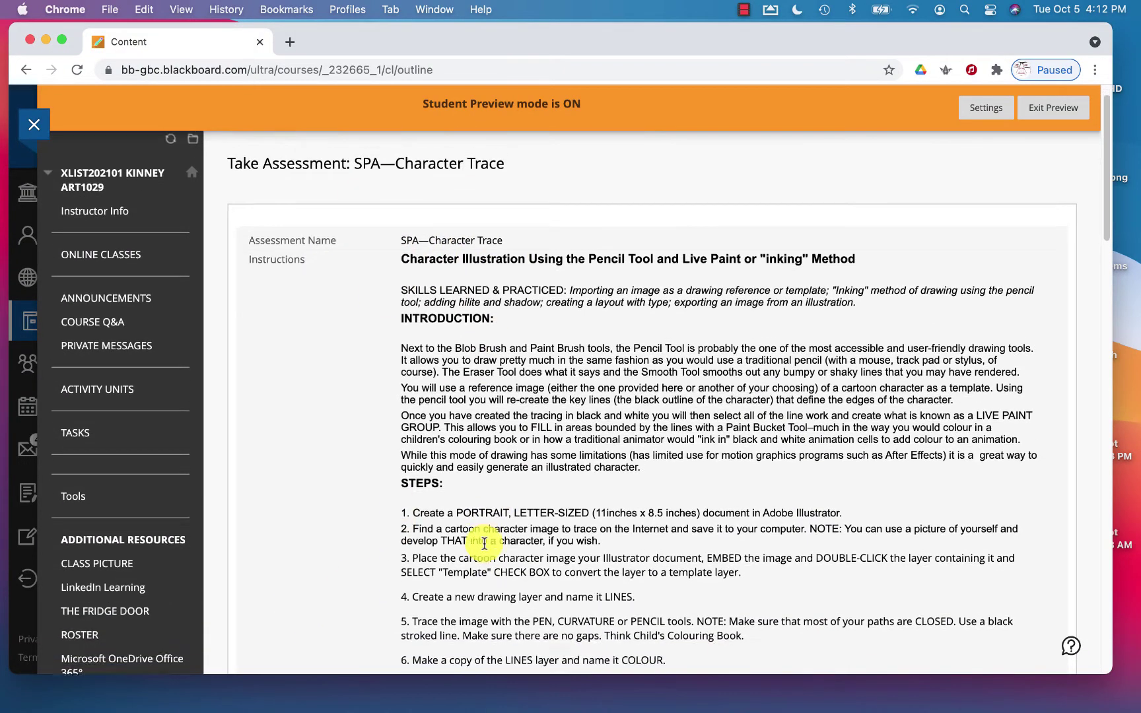
scroll(484, 543, "down", 10)
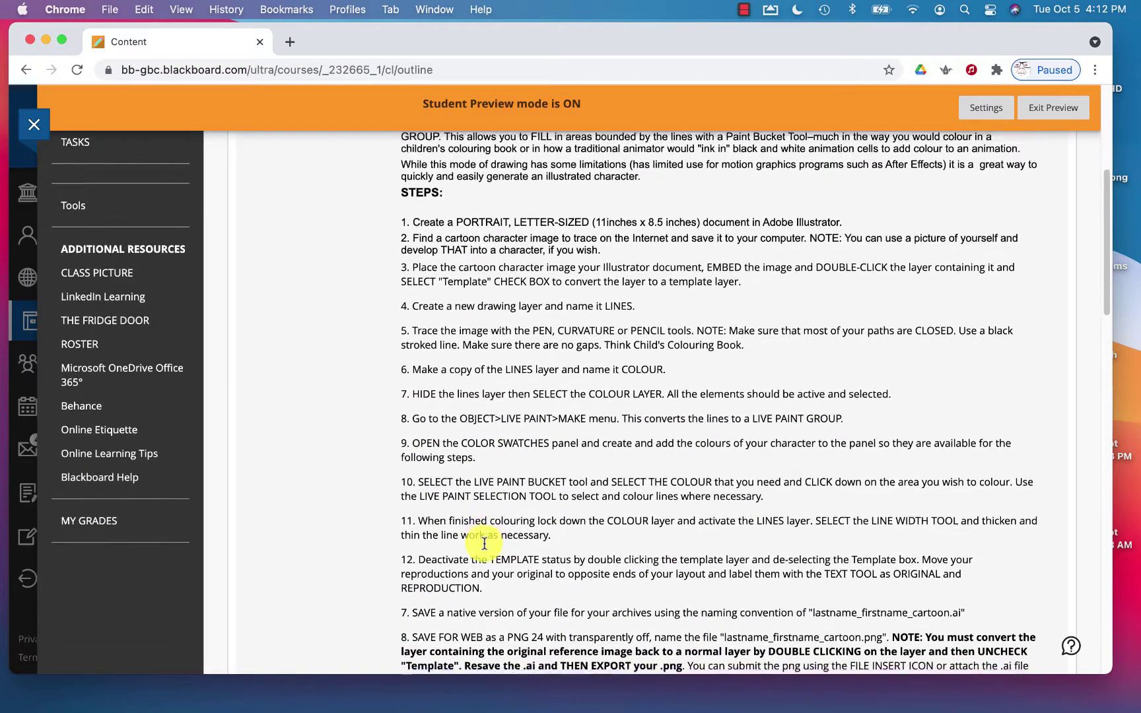
scroll(484, 547, "up", 2)
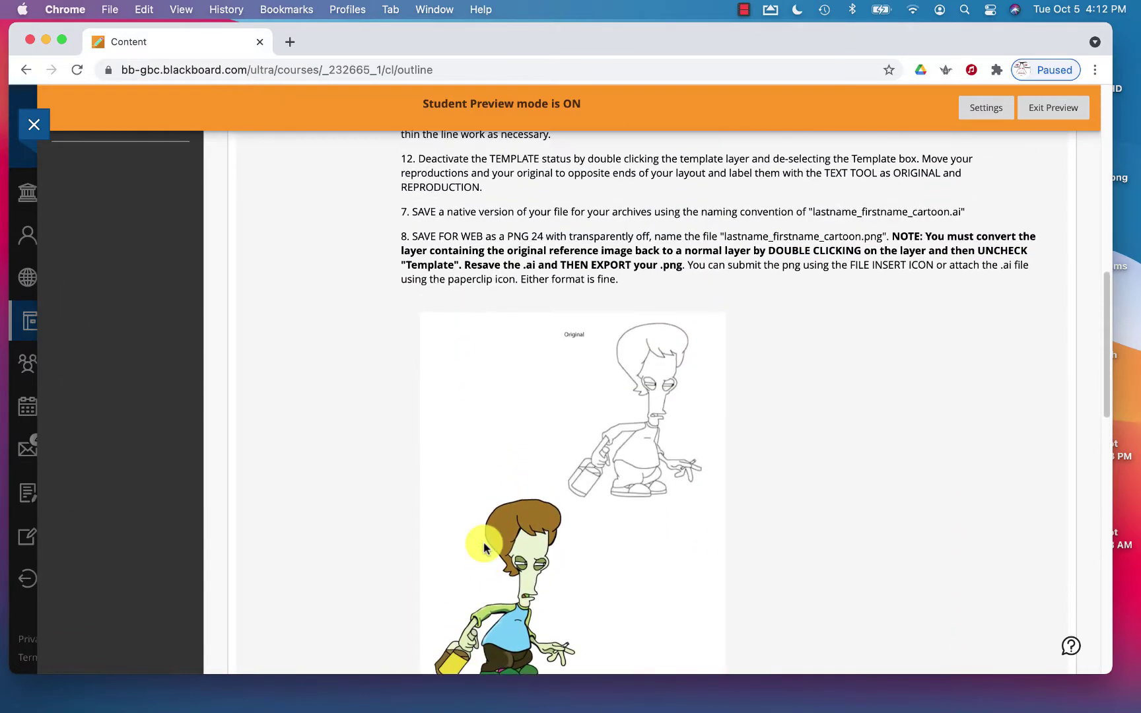
scroll(484, 547, "down", 20)
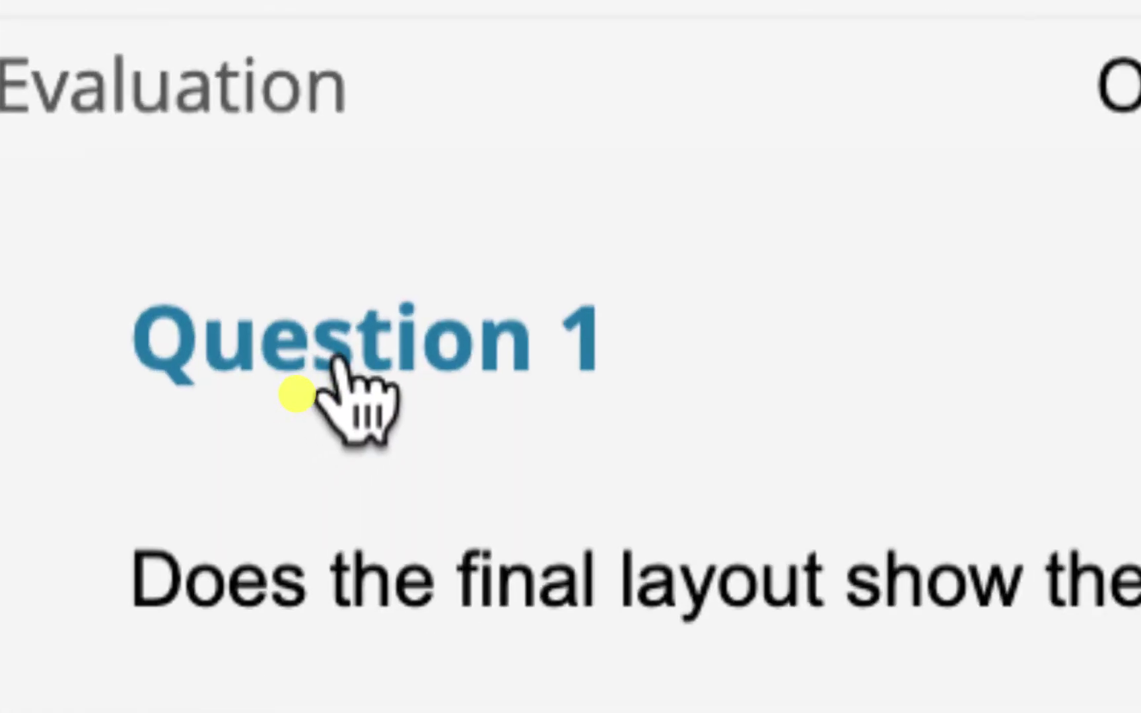
left_click(336, 361)
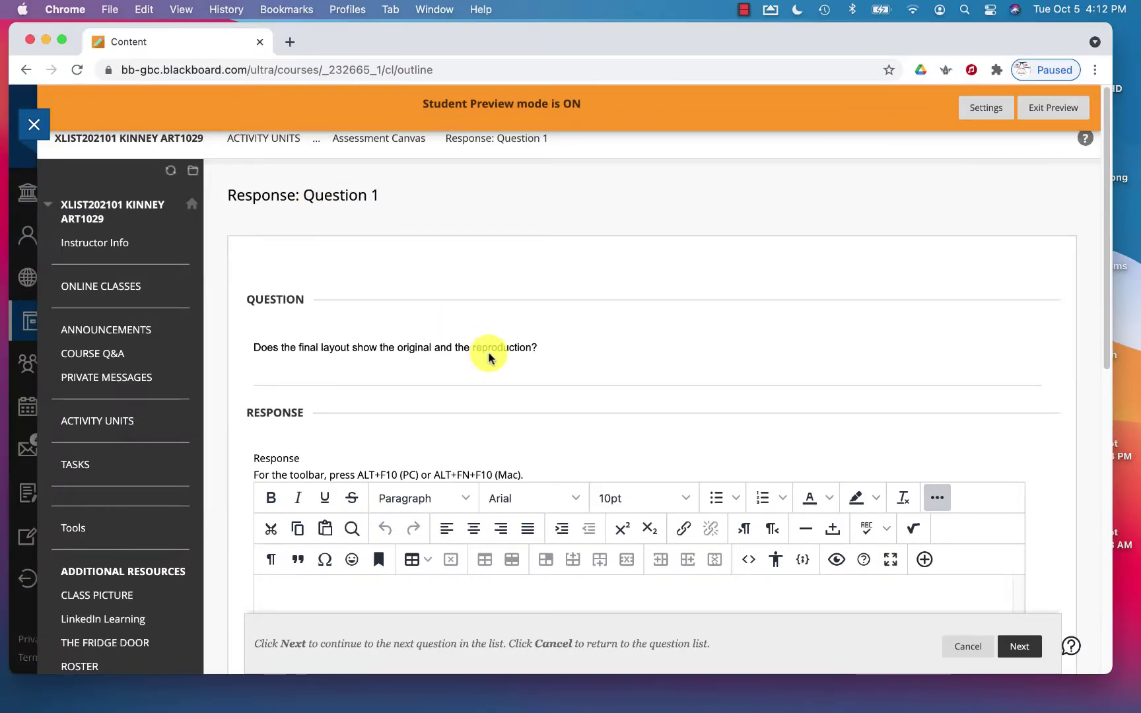
- Collapse the extra tool rows of the Question 1 response editor and expand them again
scroll(599, 653, "down", 1)
scroll(435, 396, "down", 2)
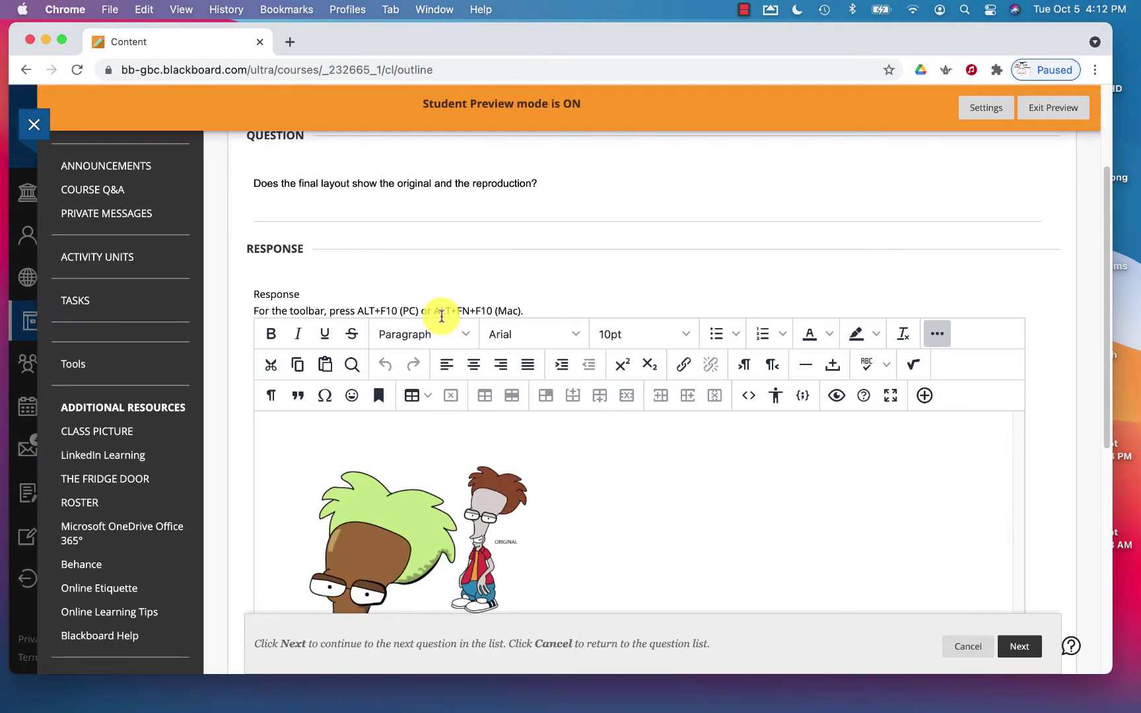
left_click(937, 337)
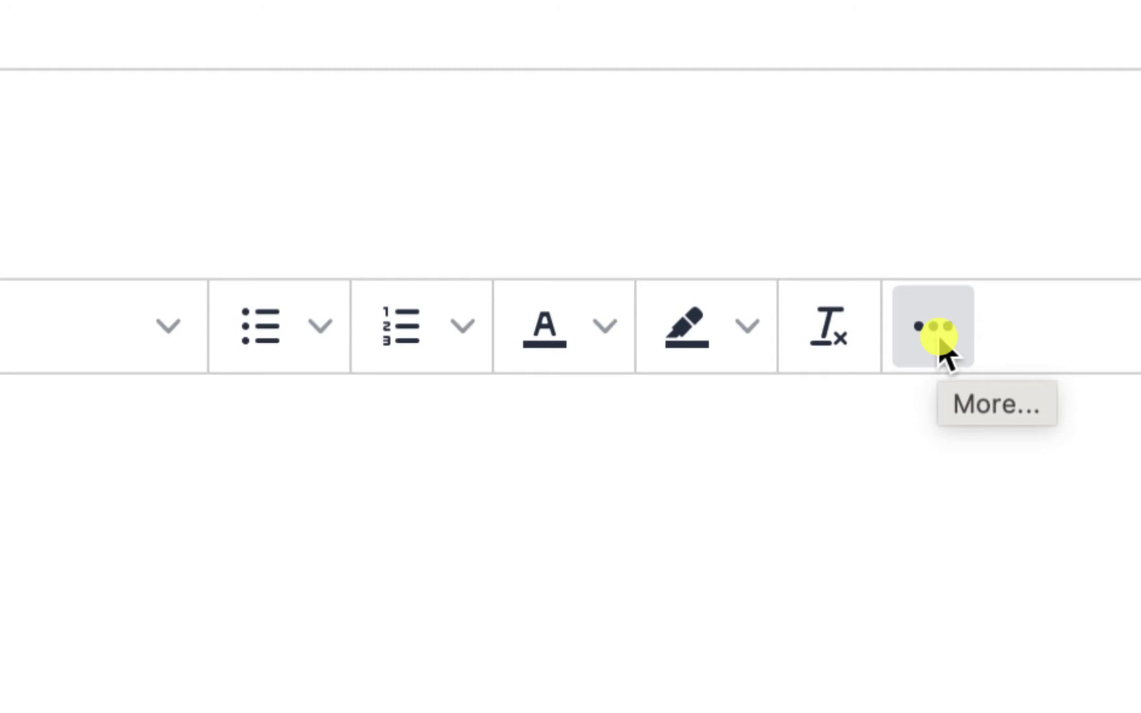
left_click(937, 338)
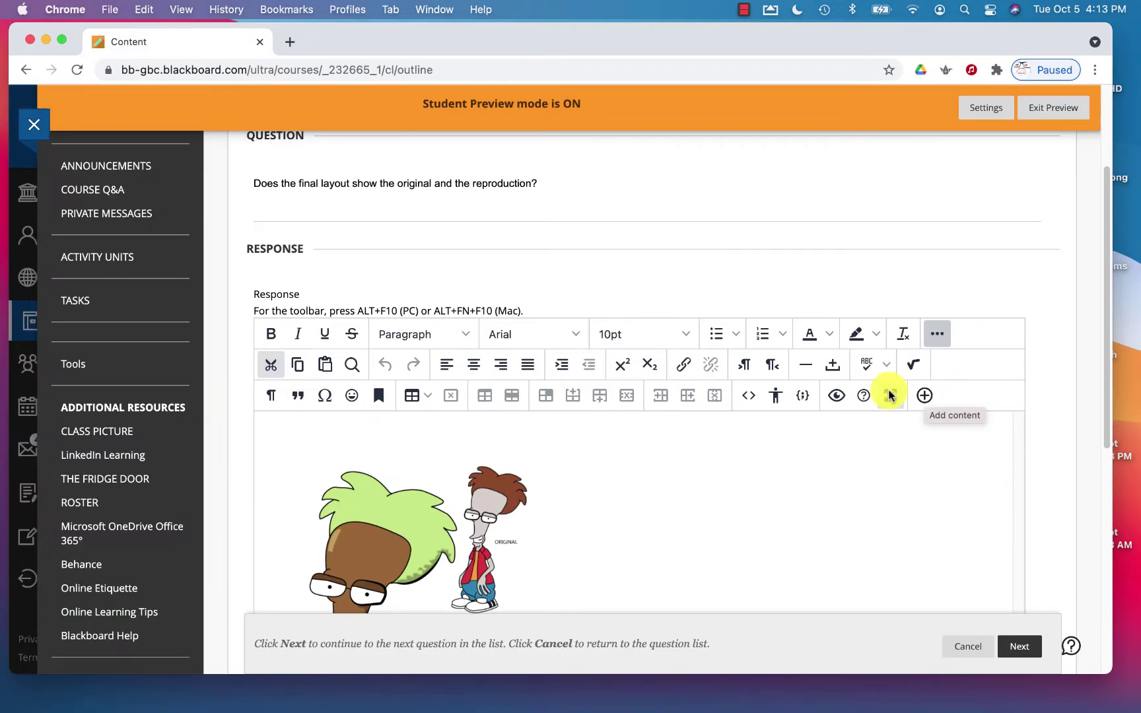
- Delete the existing character image from the Question 1 response
scroll(490, 524, "down", 5)
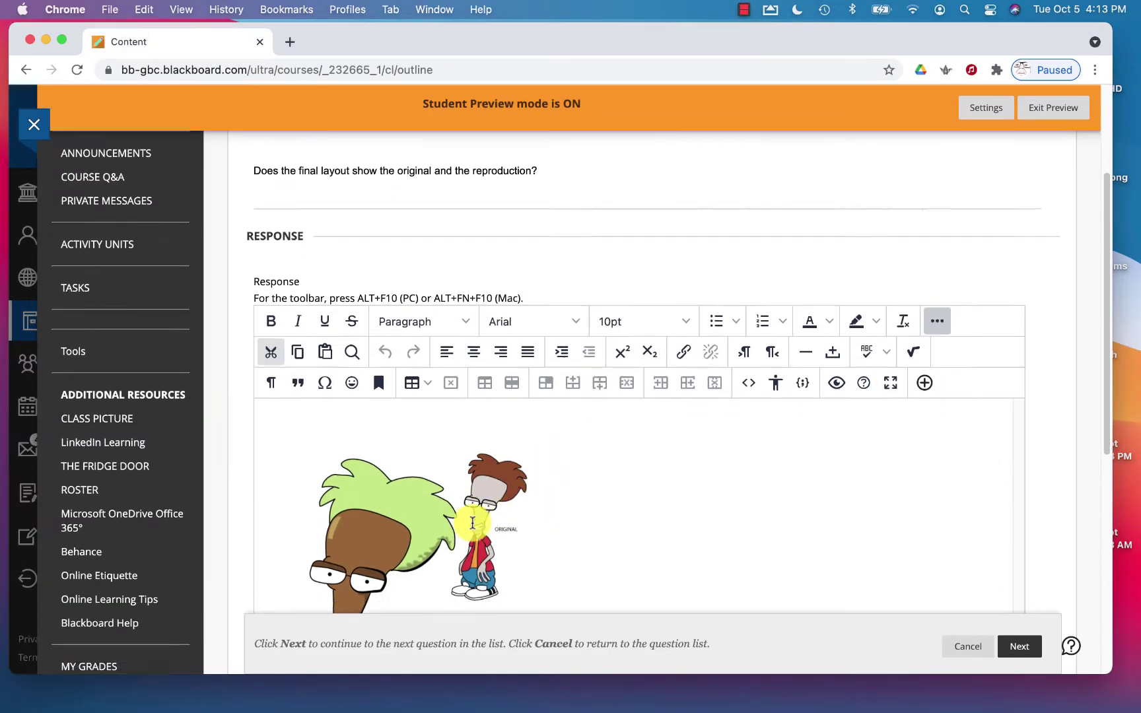
left_click(449, 444)
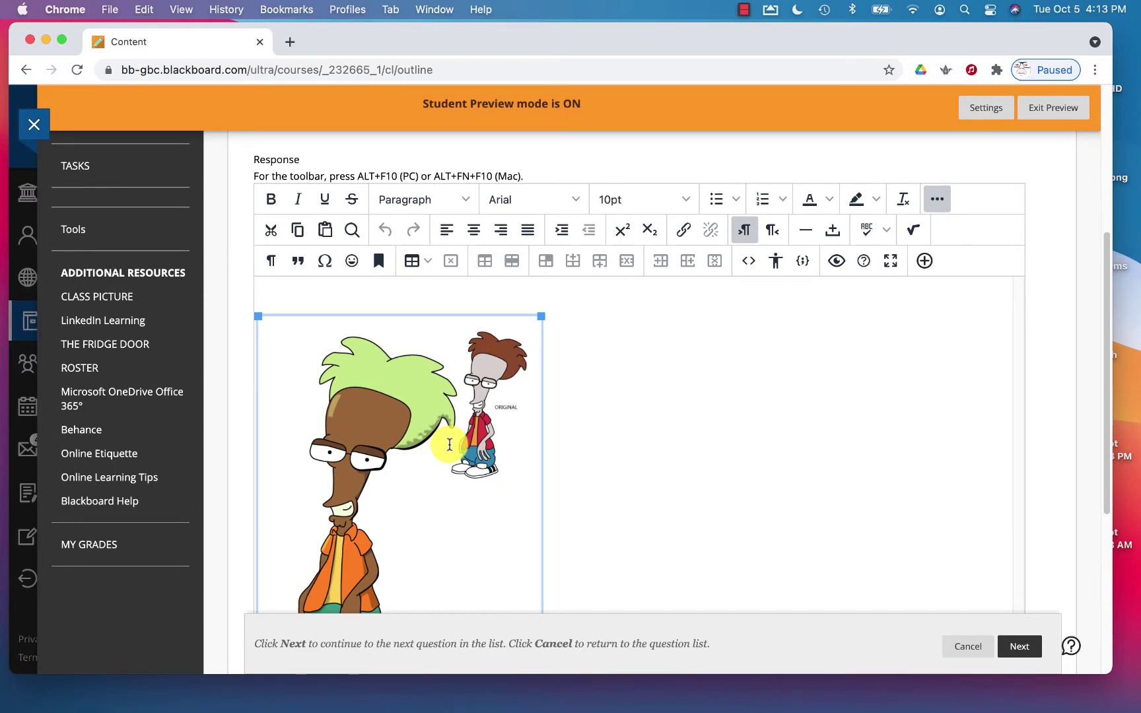
key("BackSpace")
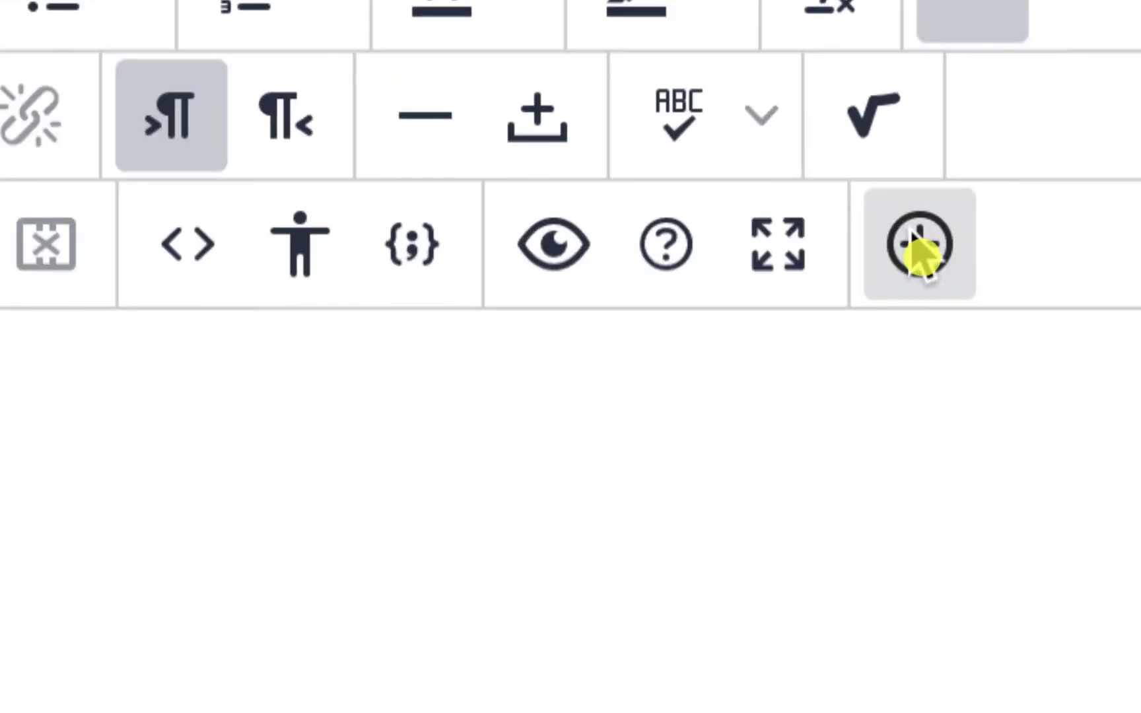
- Insert the character illustration PNG from the Desktop into the Question 1 response as a local file
left_click(945, 246)
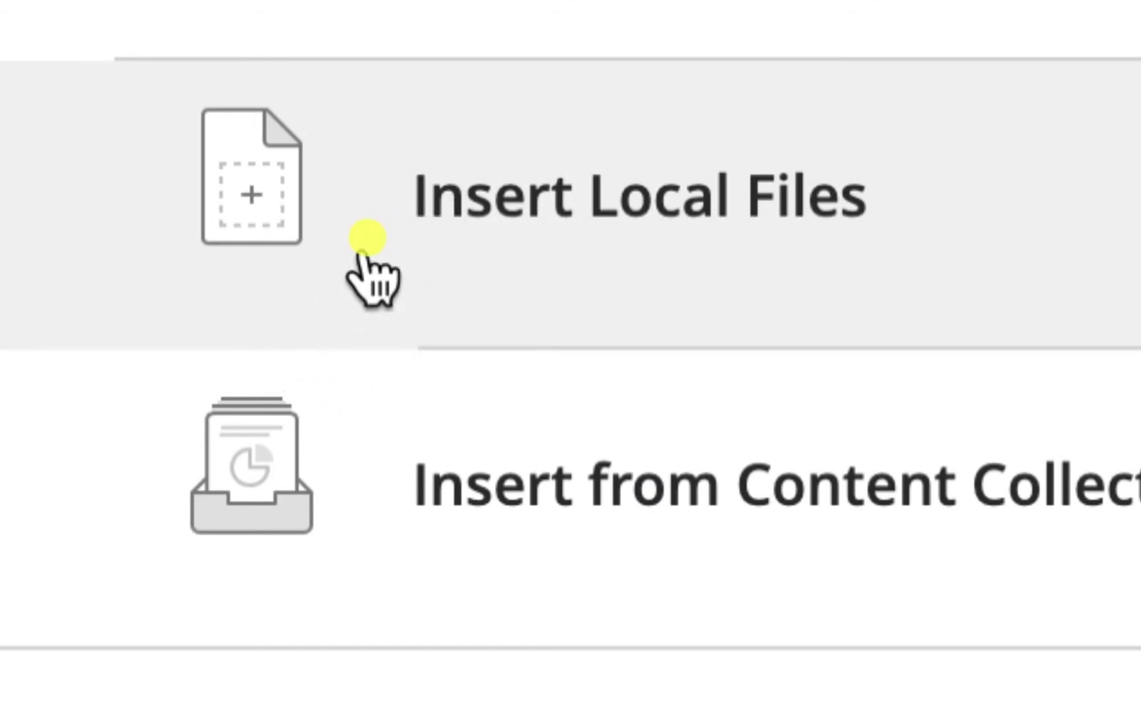
left_click(429, 202)
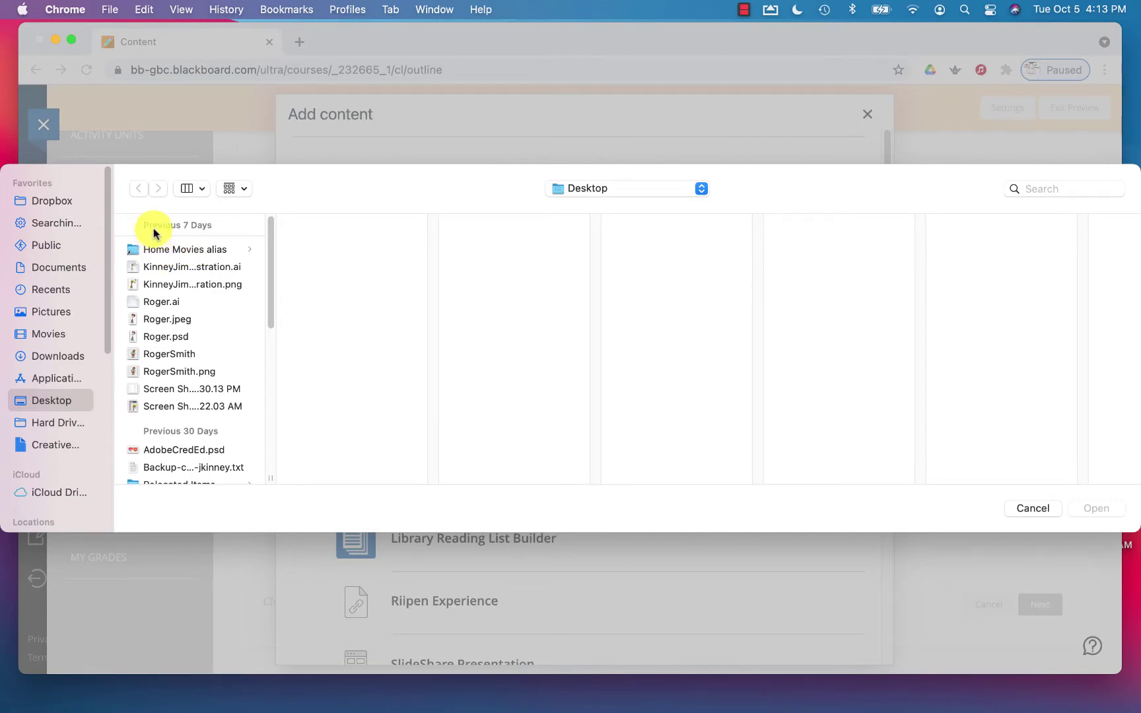
left_click(153, 285)
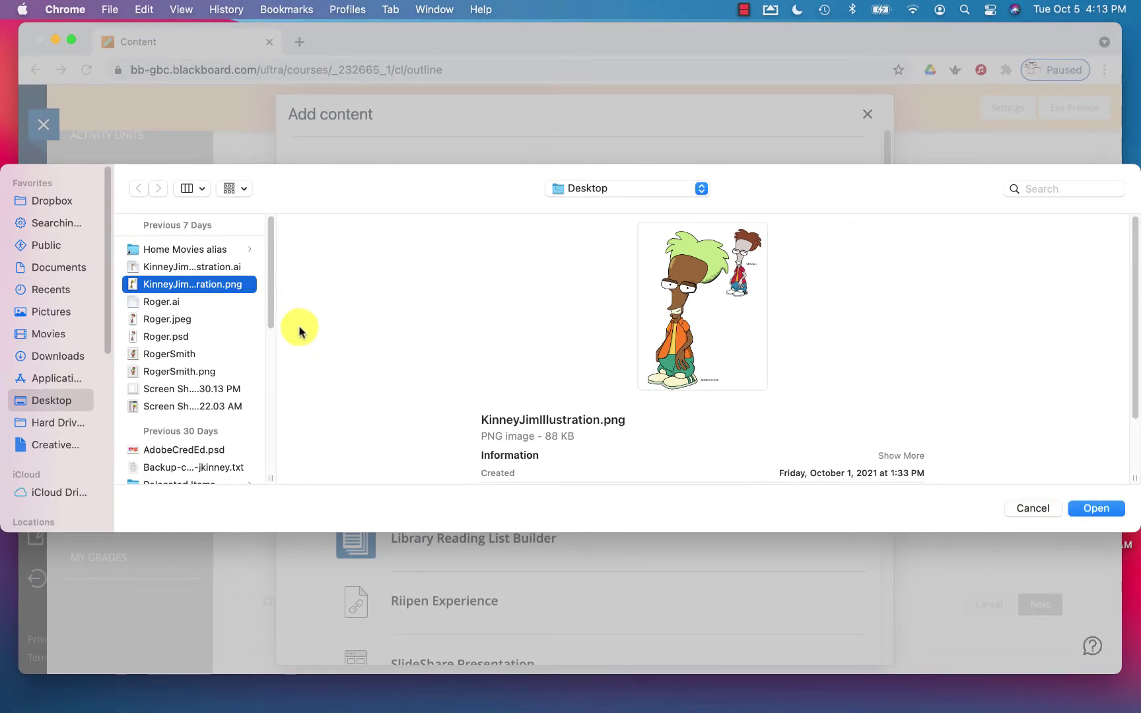
left_click(1093, 508)
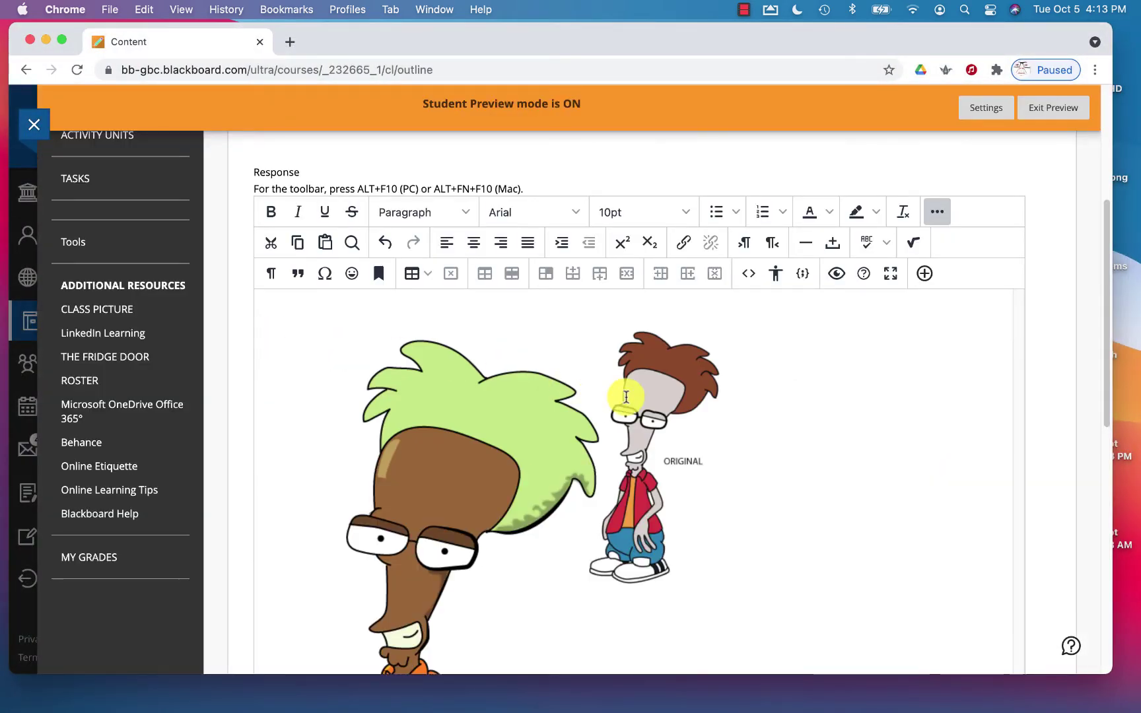
- Scale the inserted illustration down proportionally to roughly half its width in the response field
left_click(642, 412)
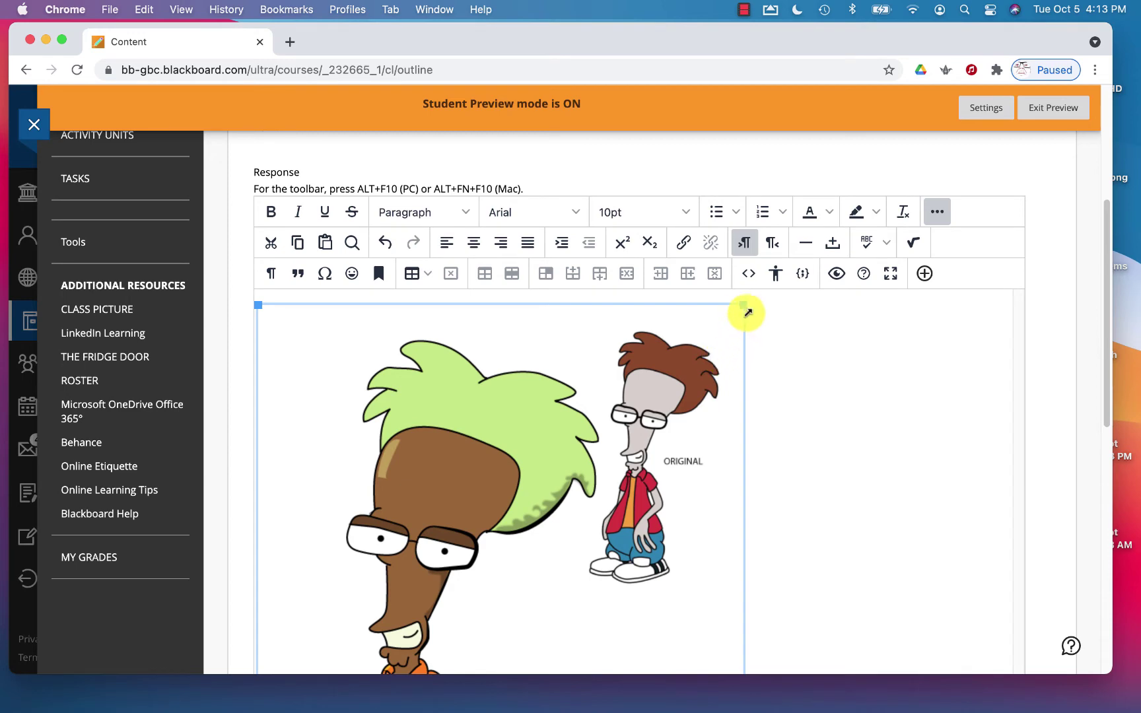
left_click_drag(746, 312, 488, 469)
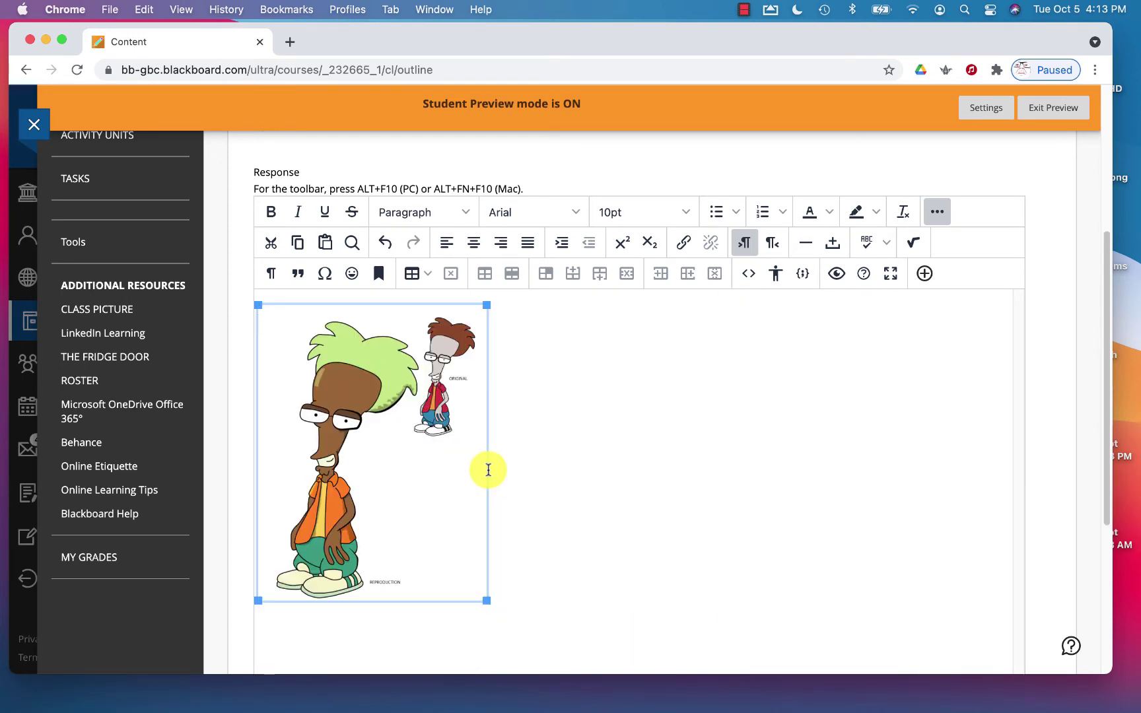
scroll(638, 423, "down", 2)
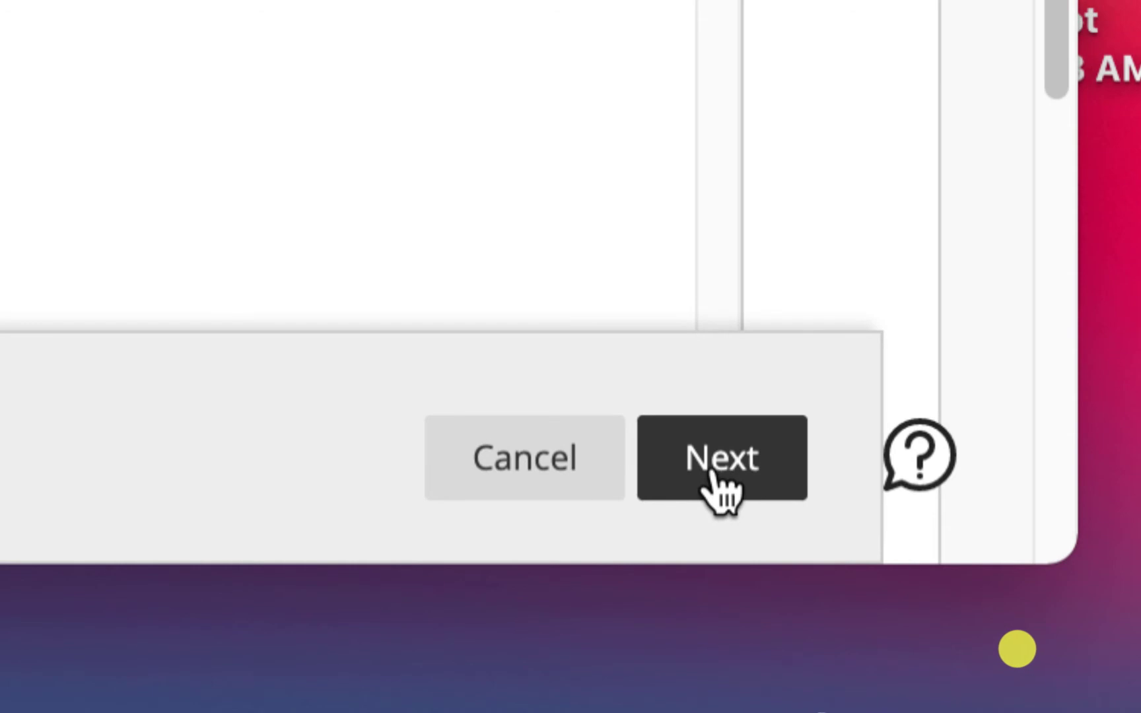
- Submit the Question 1 response and look over Question 2 and its response area
left_click(713, 473)
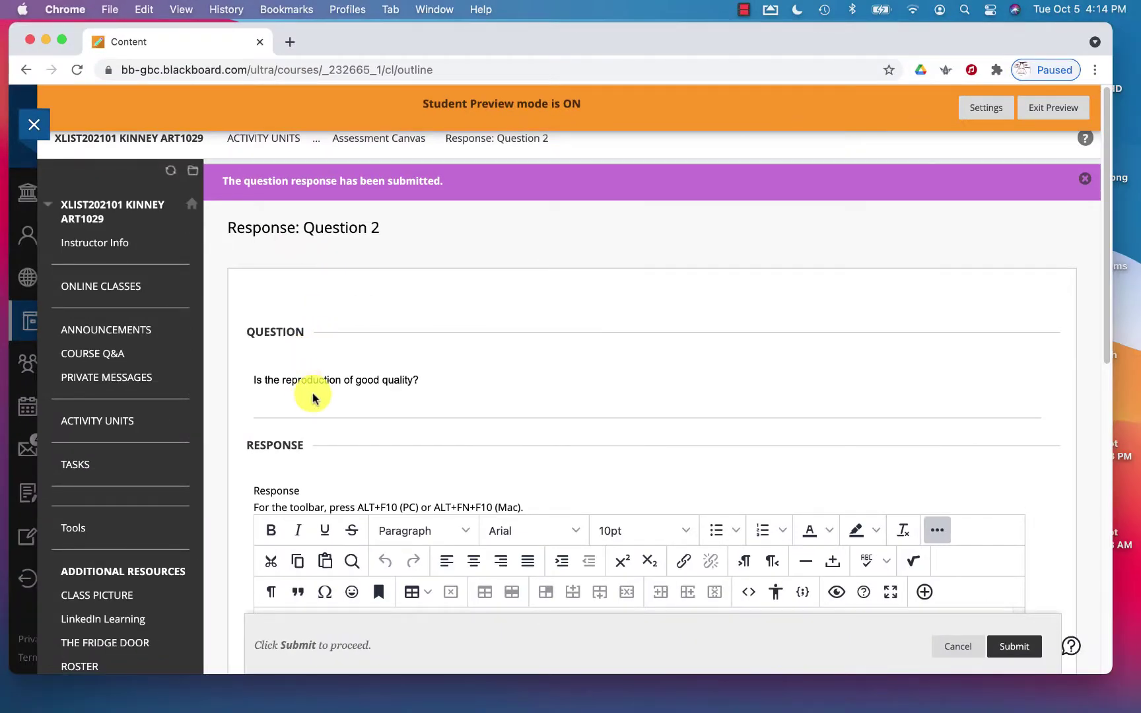
scroll(380, 698, "down", 4)
scroll(321, 379, "up", 3)
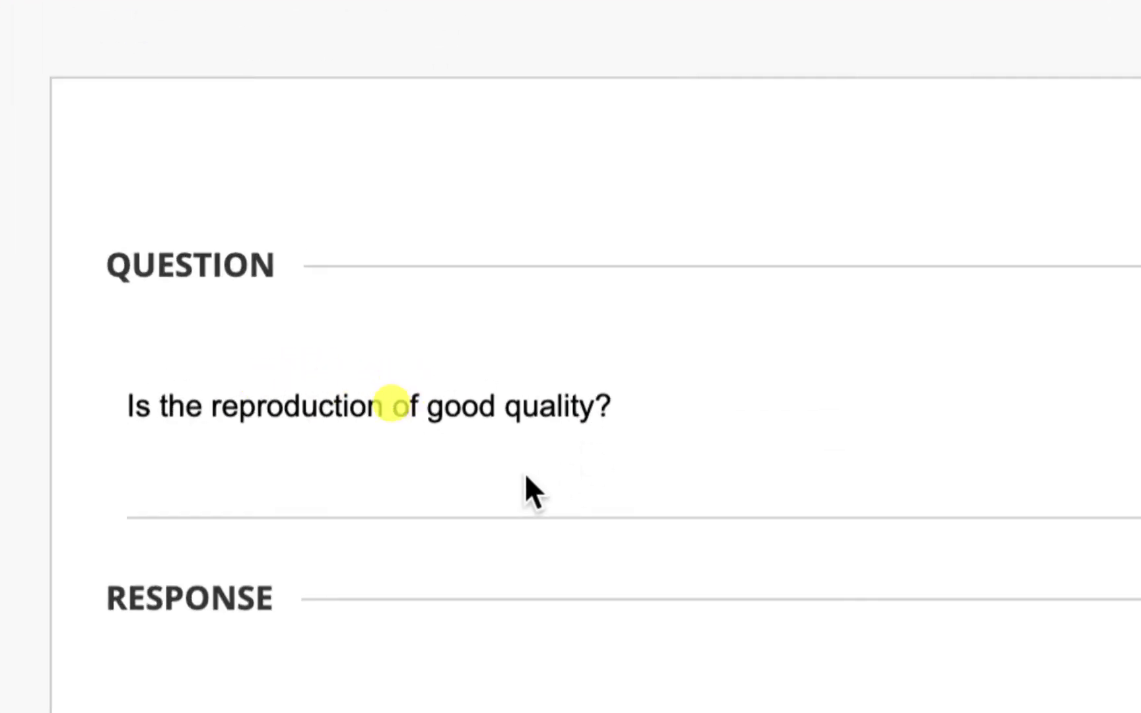
- Replace the existing image in the Question 2 response with the character illustration PNG from the Desktop, inserted as a local file
scroll(341, 476, "down", 4)
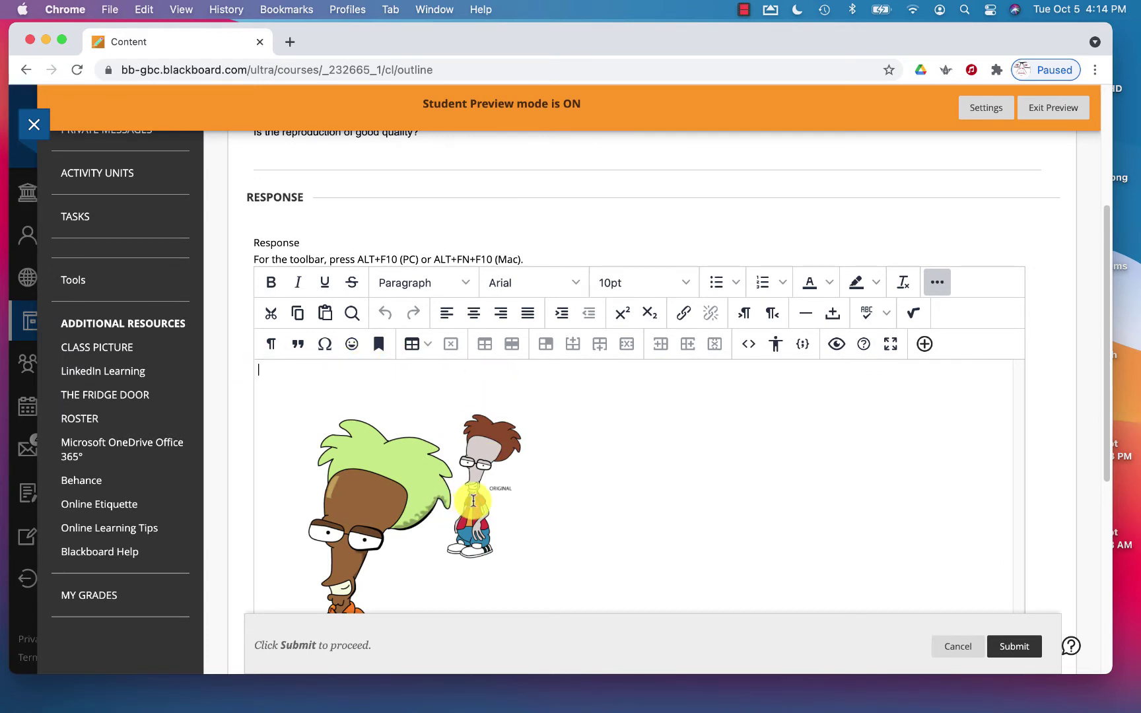
left_click(473, 501)
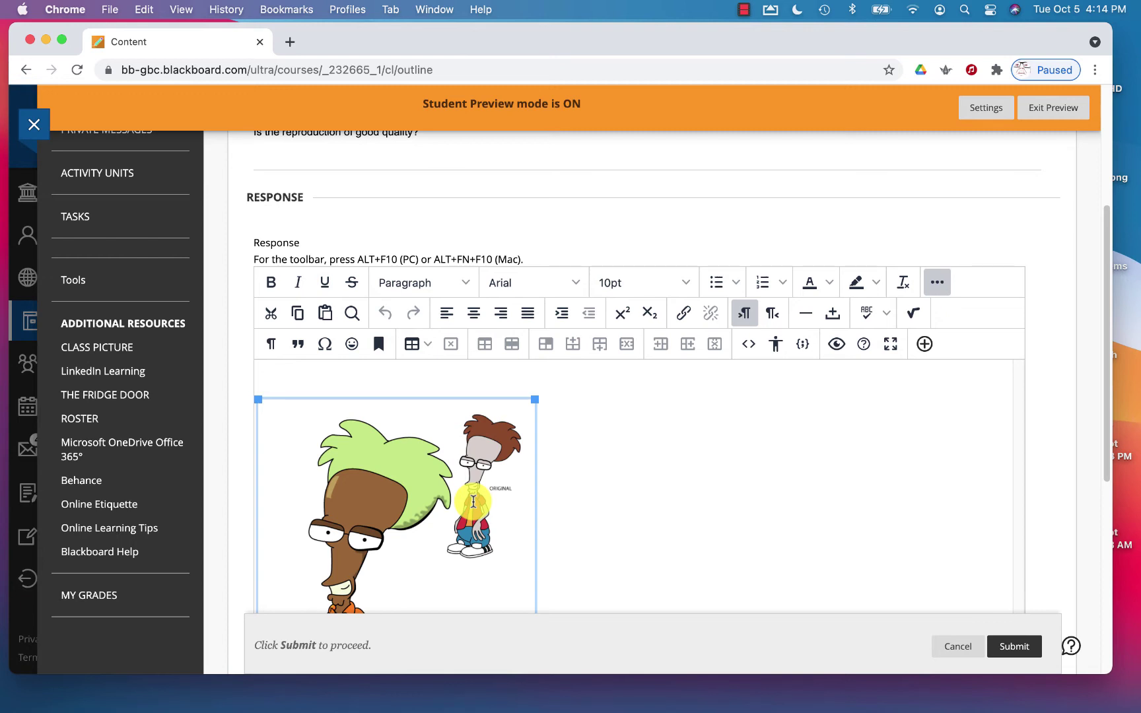
key("BackSpace")
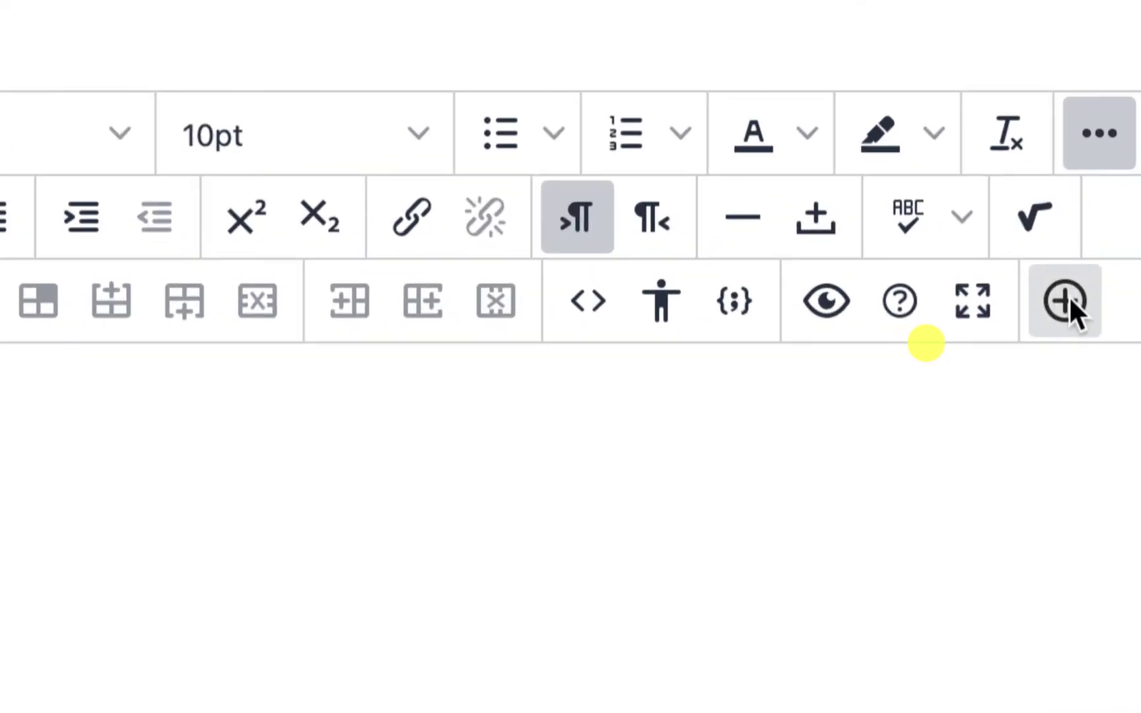
left_click(1060, 289)
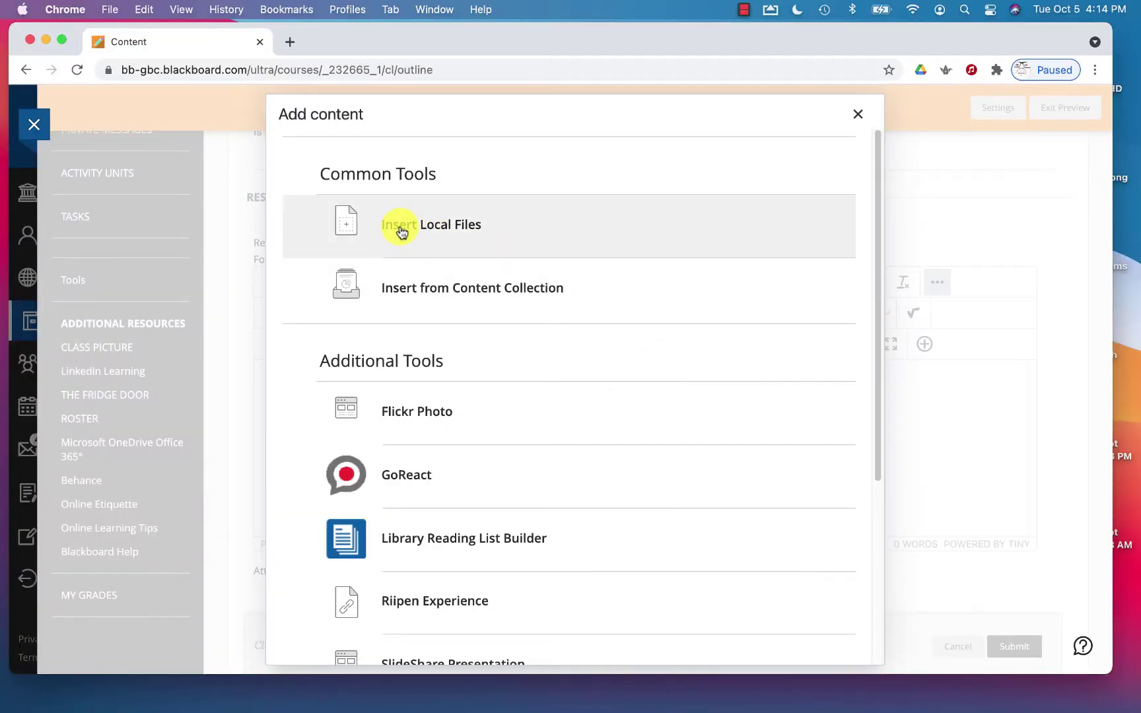
left_click(364, 224)
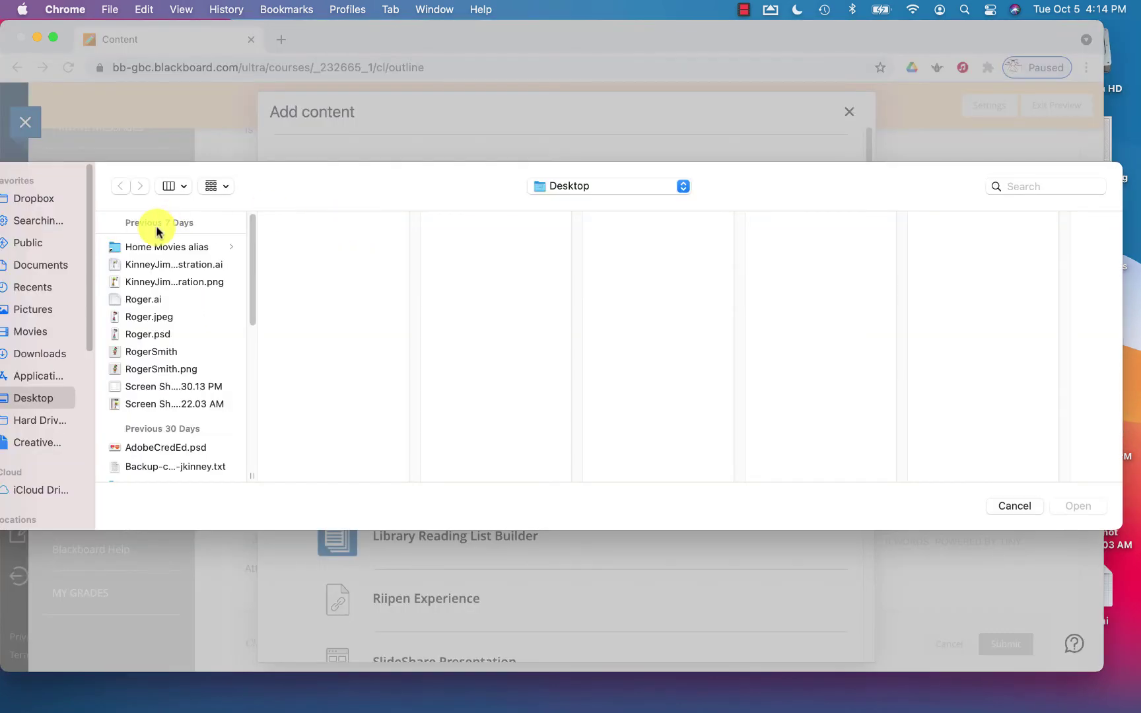
double_click(133, 282)
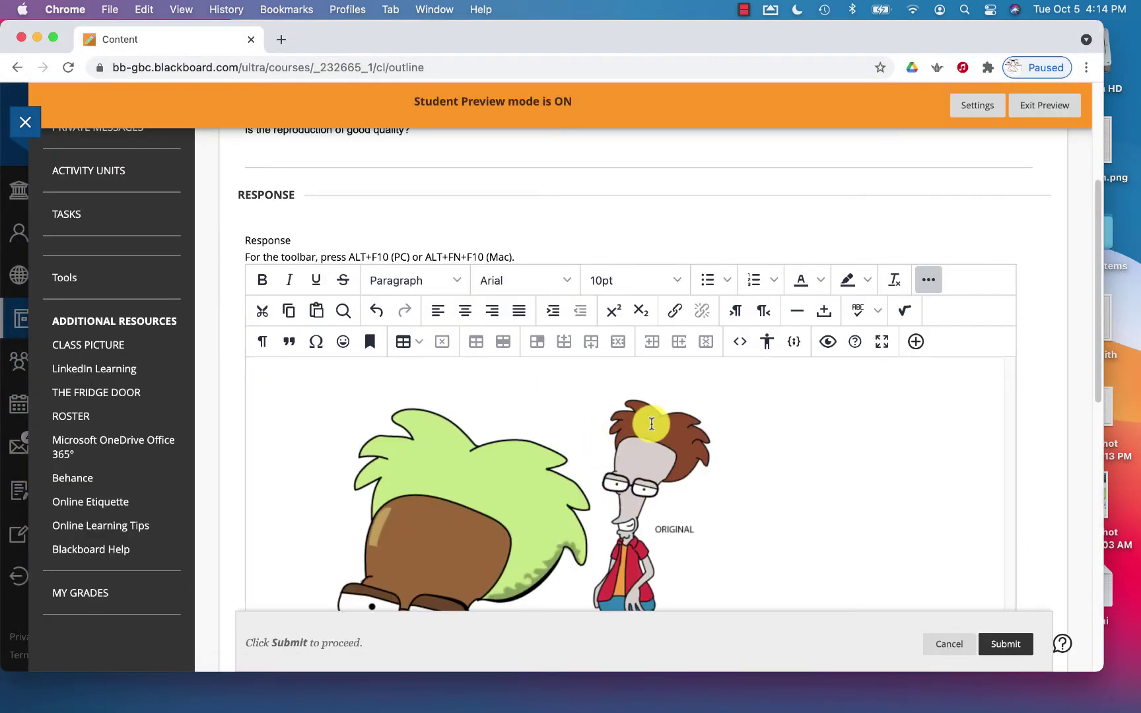
- Scale the inserted illustration down proportionally to roughly half its width and submit the Question 2 response
left_click(652, 423)
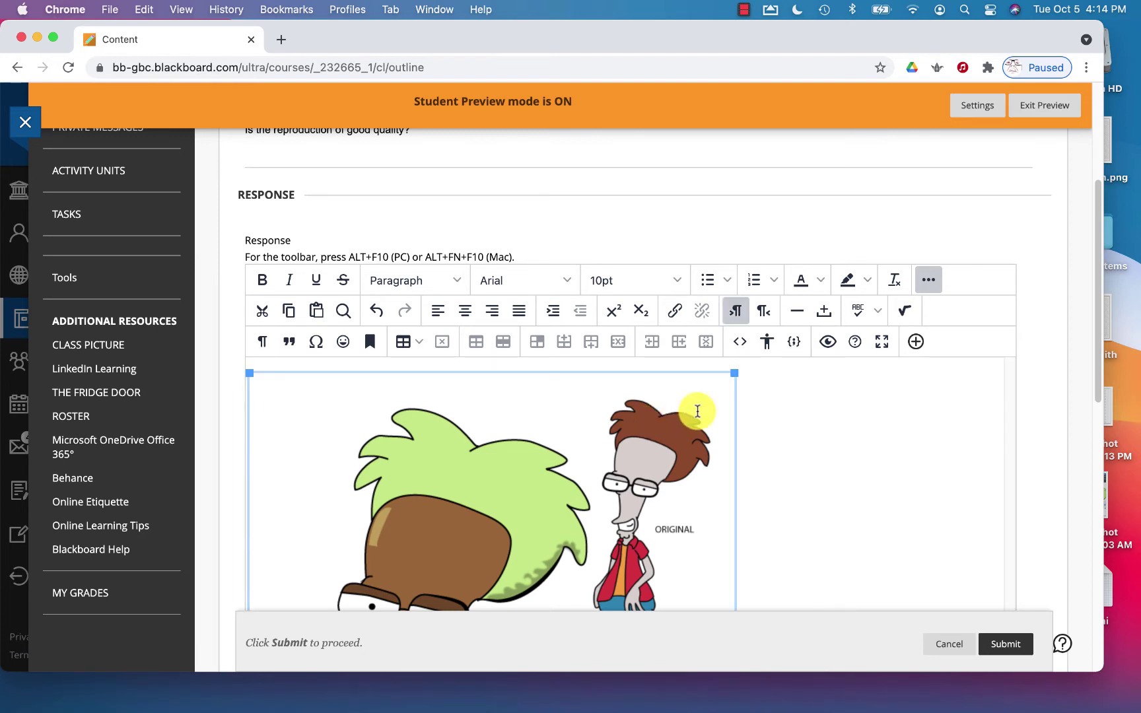
left_click_drag(737, 371, 469, 472)
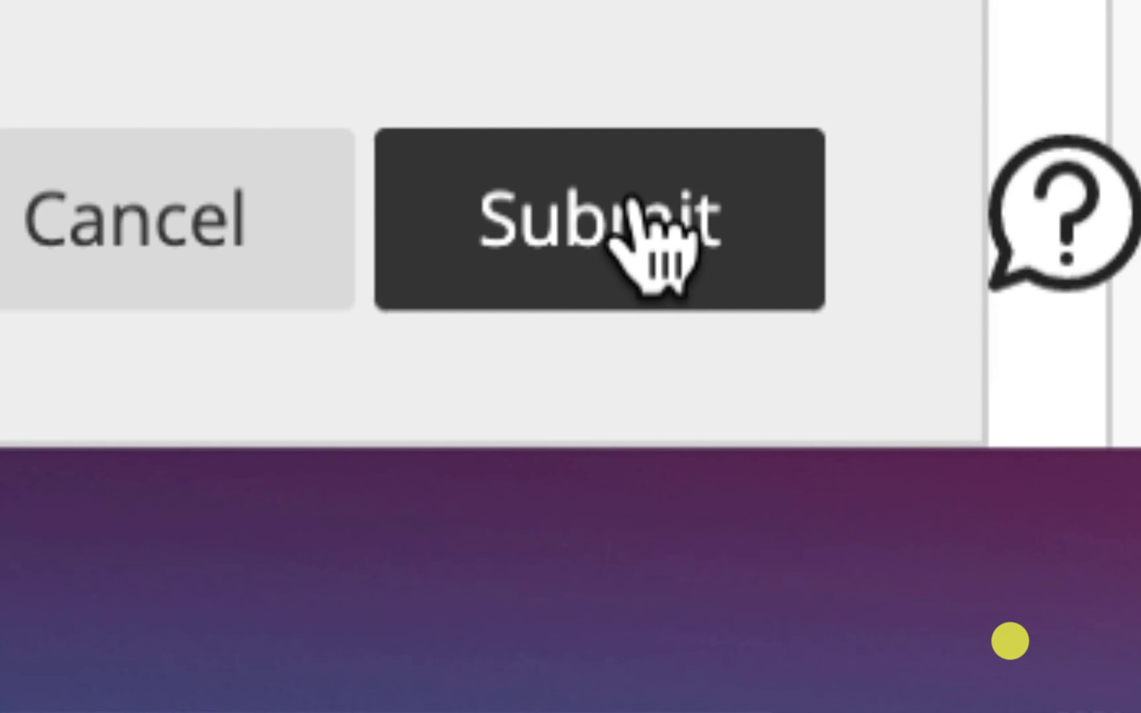
left_click(619, 214)
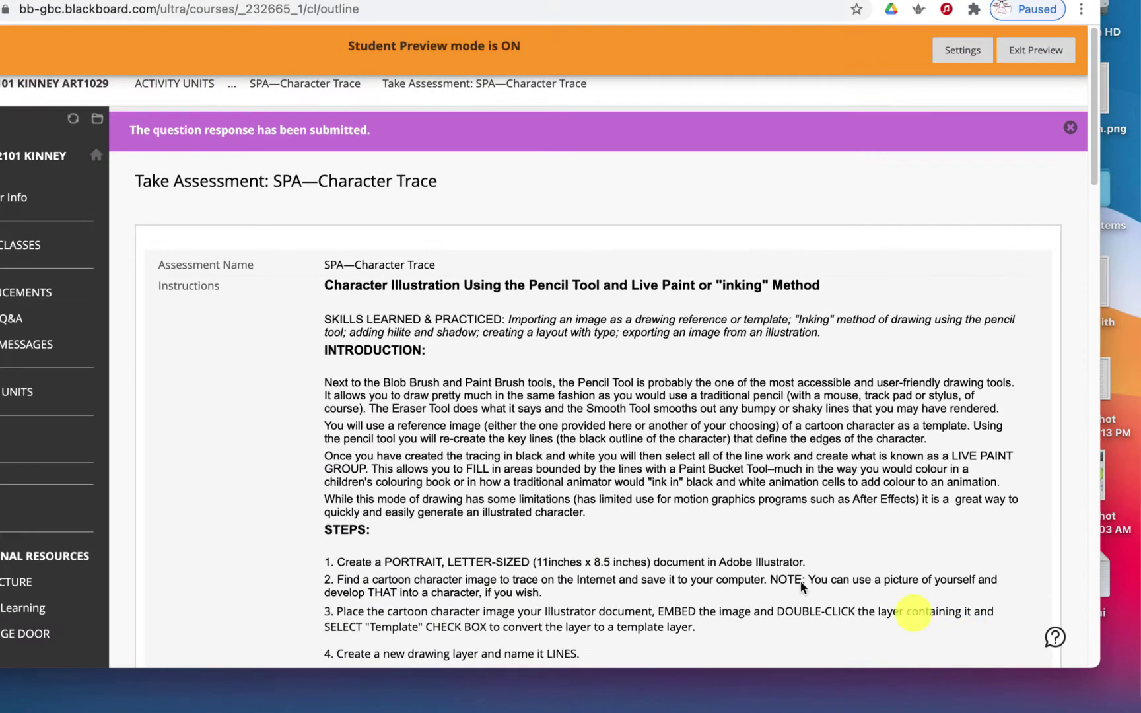
- Check the status of both questions below the assessment instructions, and reopen Question 1 to review its submitted illustration
scroll(237, 488, "down", 20)
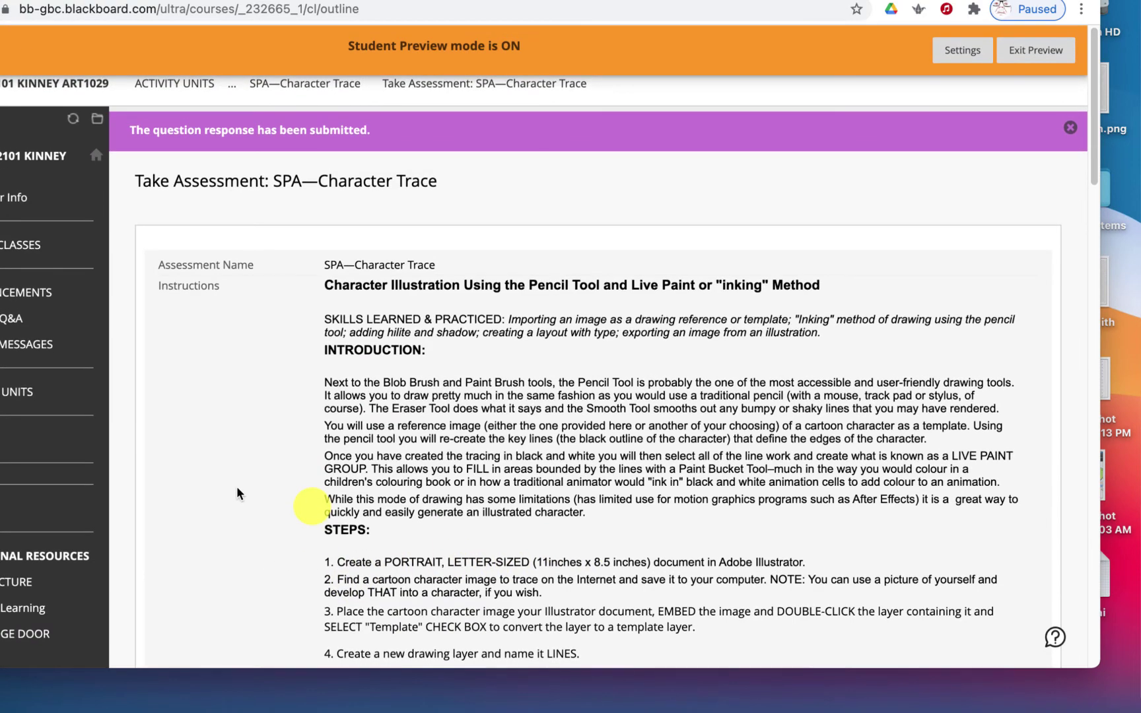
scroll(236, 486, "down", 5)
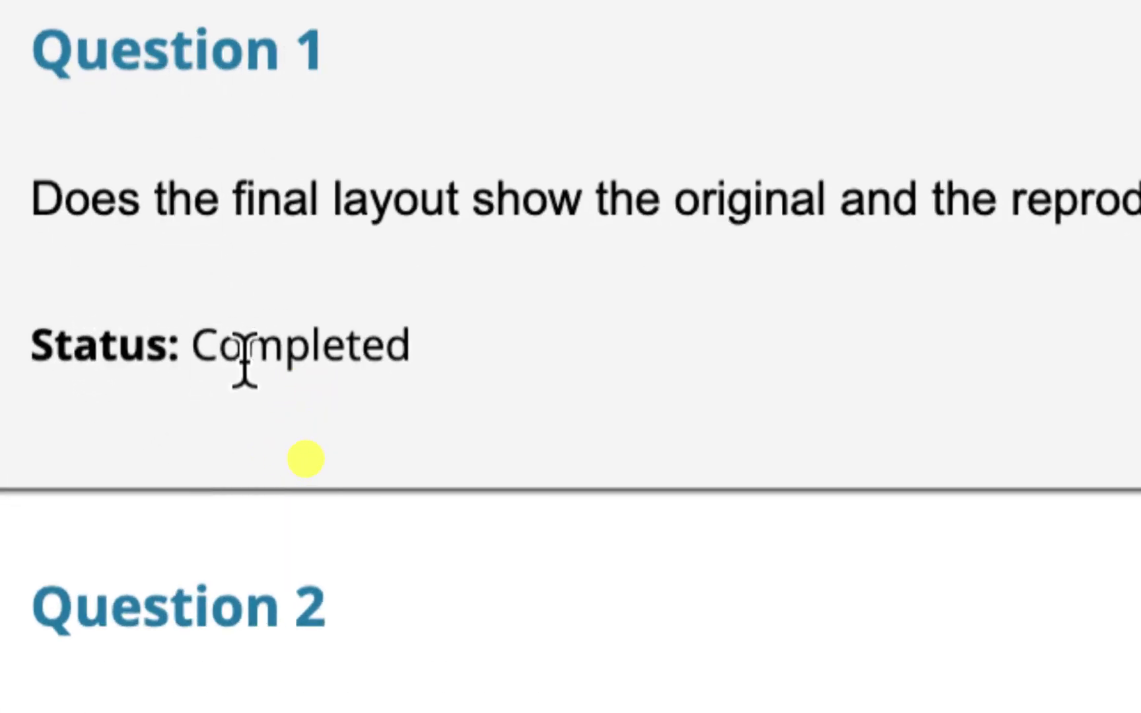
scroll(113, 693, "down", 2)
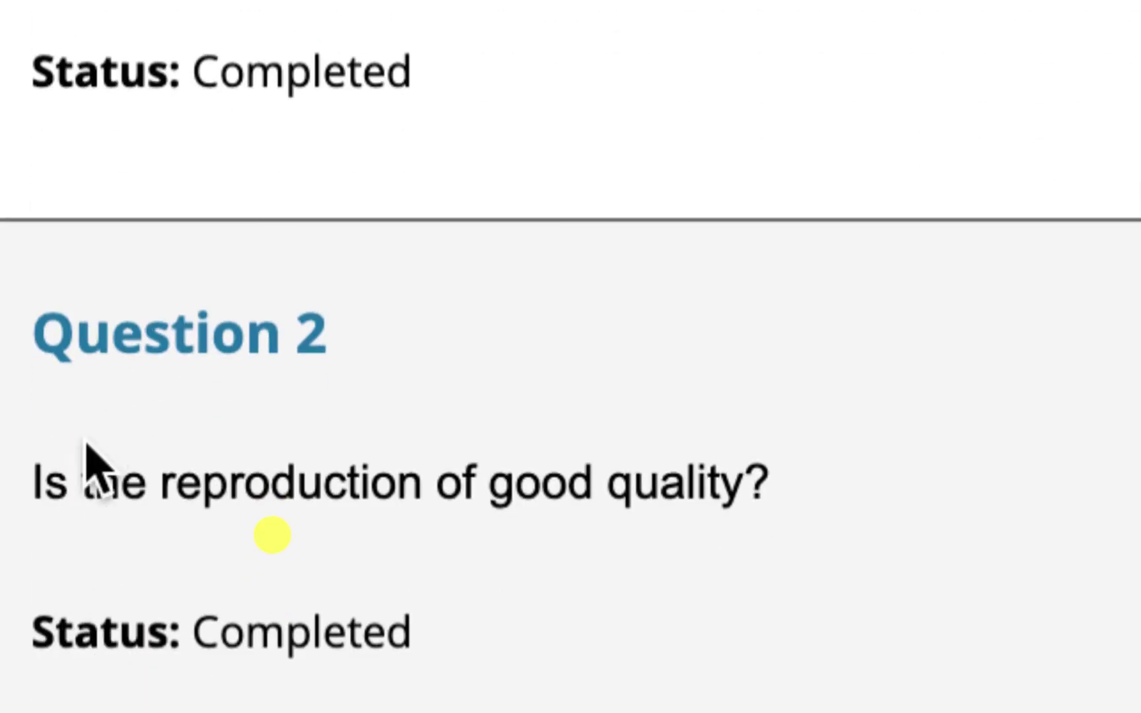
scroll(60, 706, "down", 5)
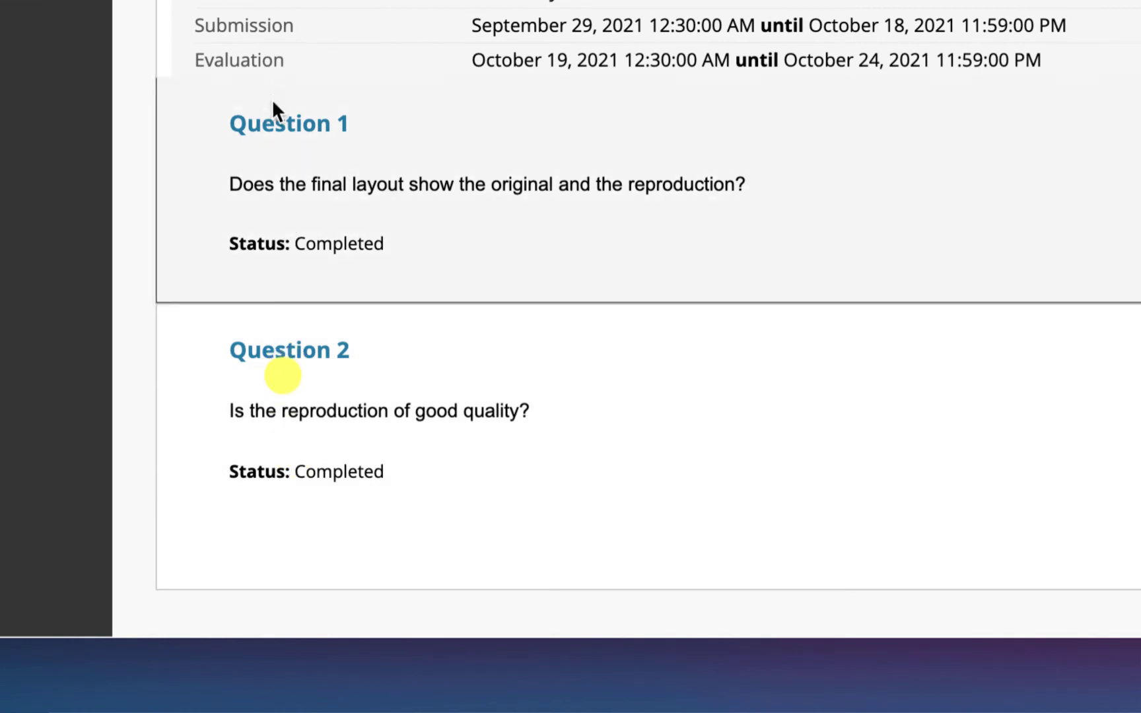
left_click(279, 136)
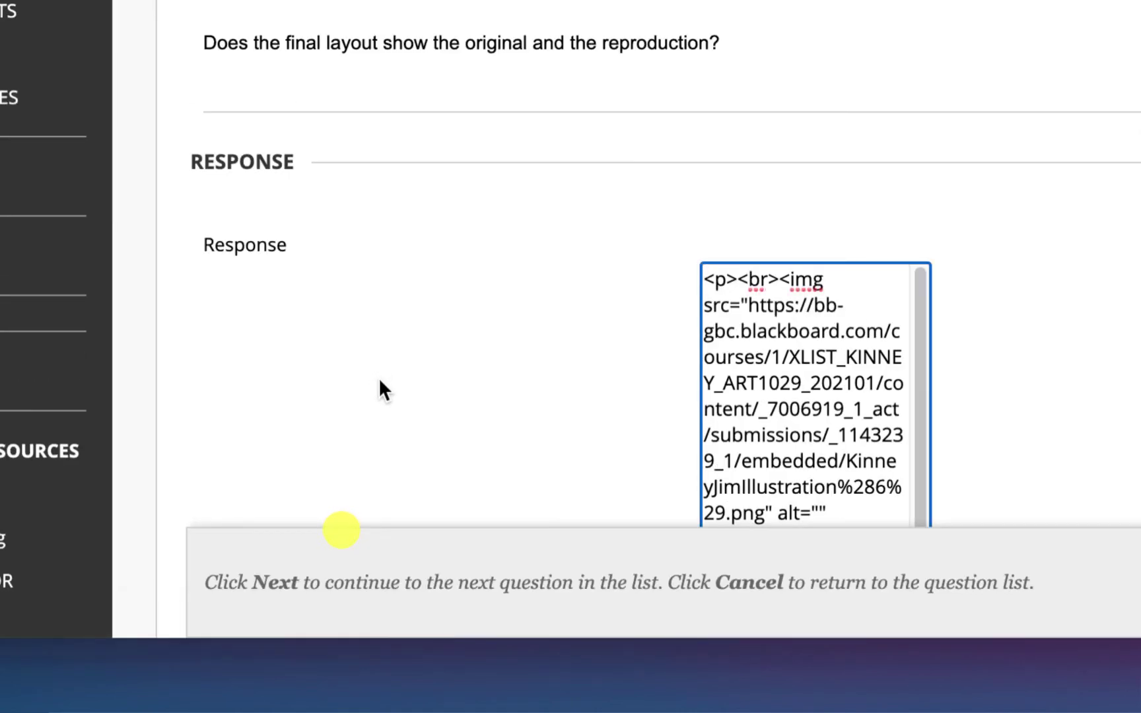
scroll(635, 280, "down", 5)
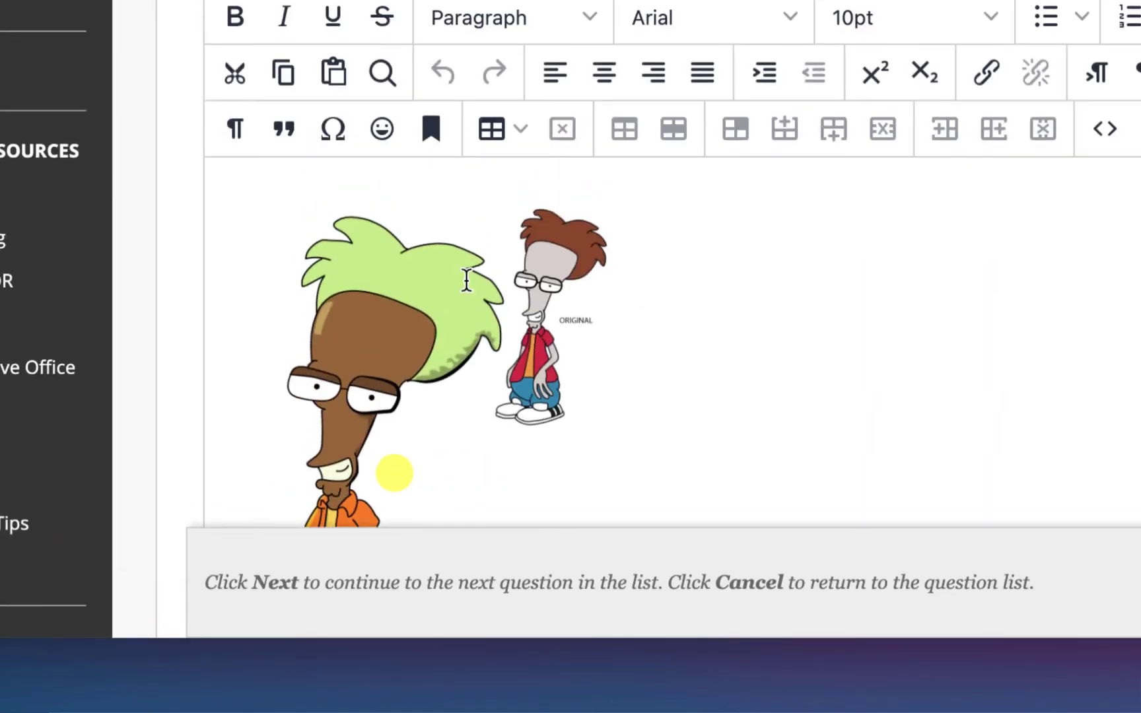
left_click(498, 257)
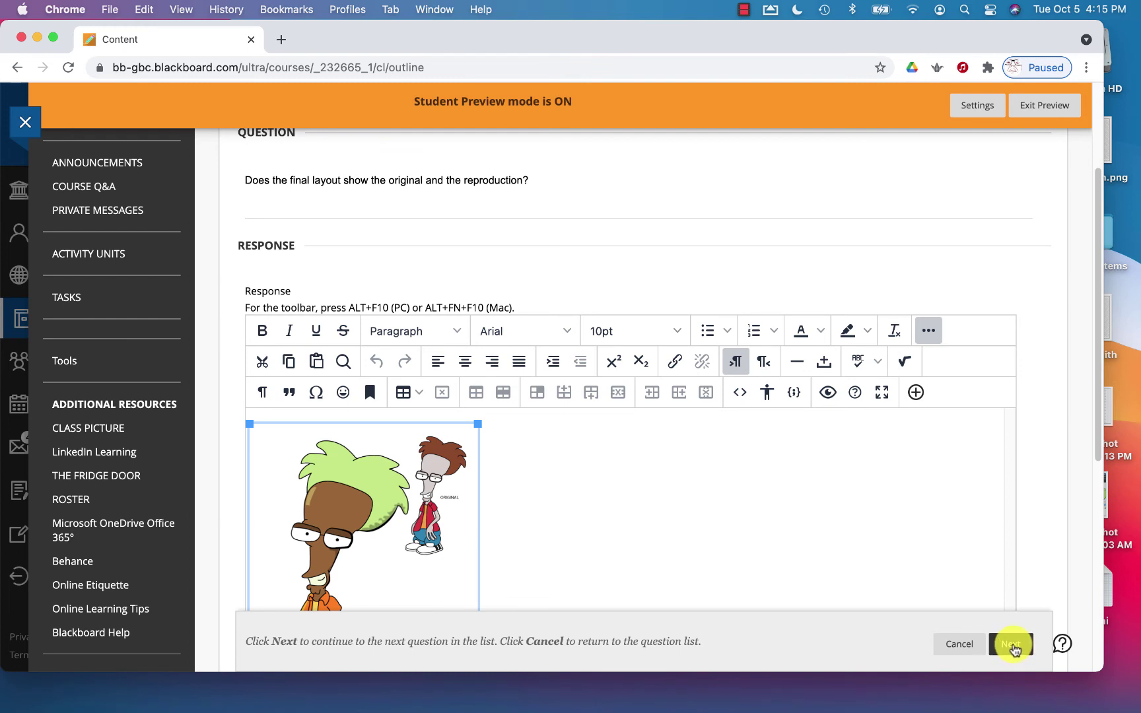
- Continue from Question 1 to Question 2 and resubmit the Question 2 response with its existing illustration
left_click(1012, 646)
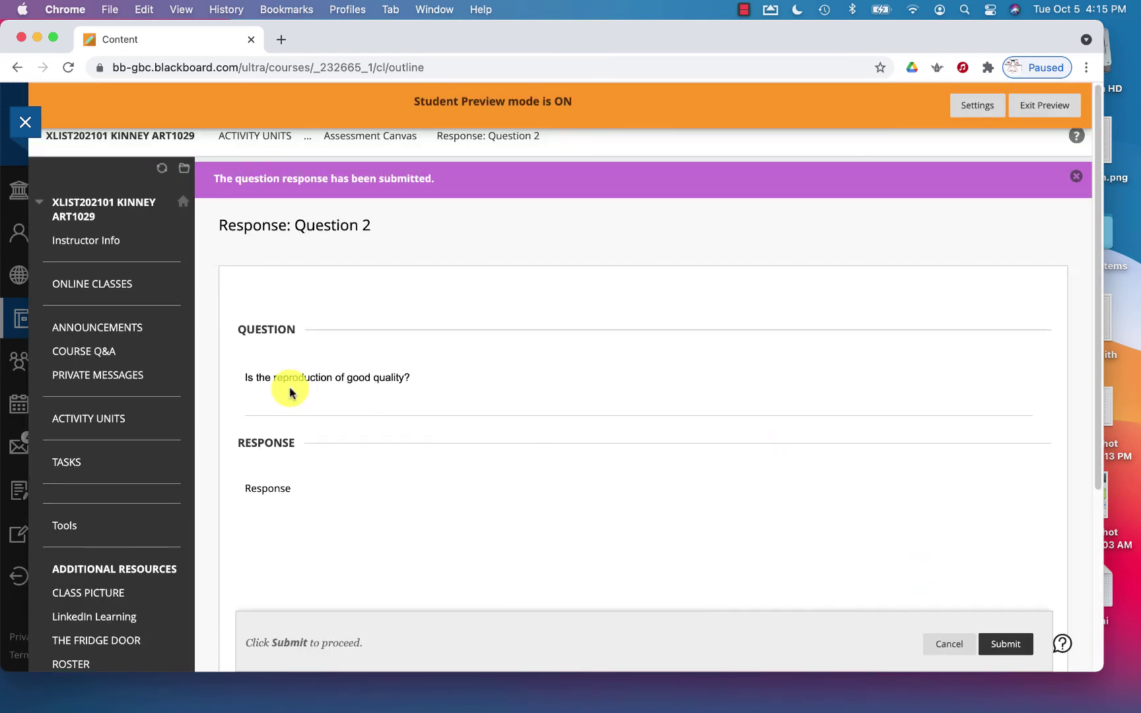
scroll(288, 388, "down", 2)
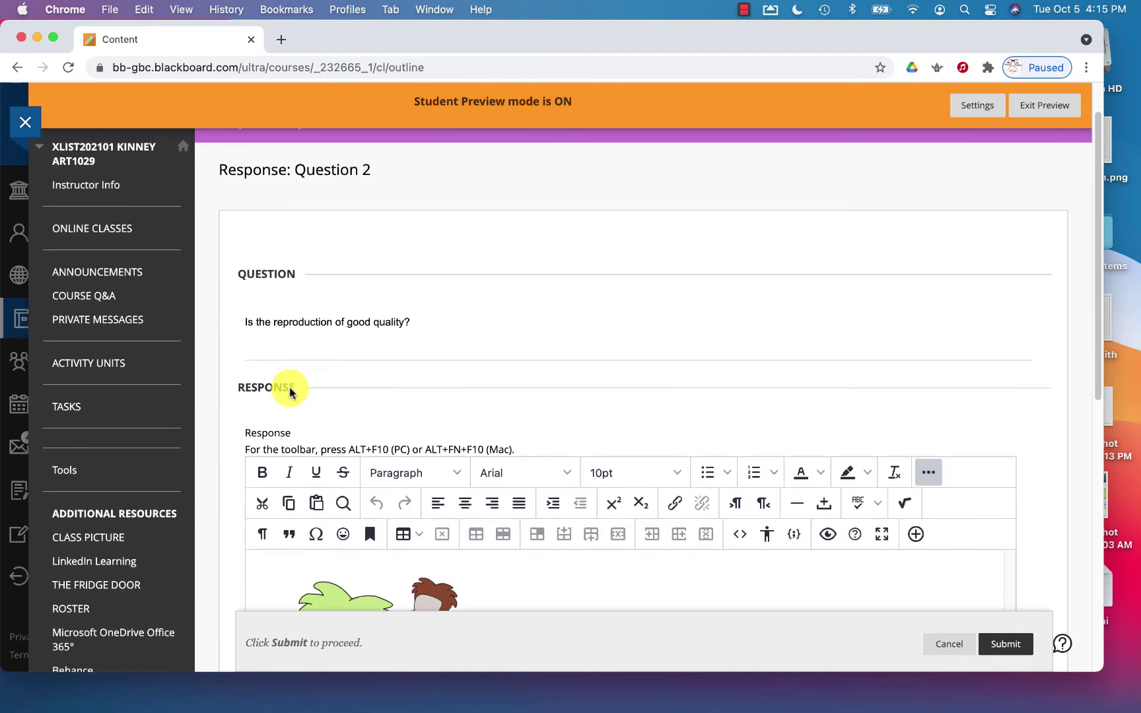
left_click(1000, 644)
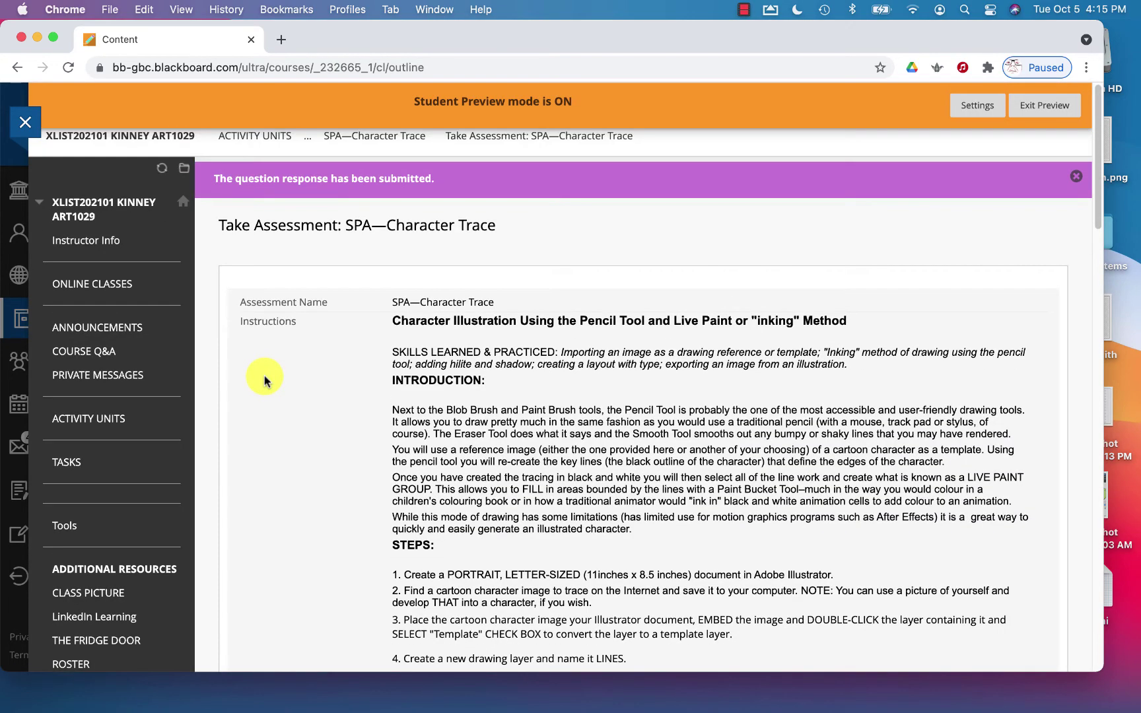
- Review the submission and evaluation dates and both question statuses, and confirm the assessment to finish it
scroll(265, 379, "down", 15)
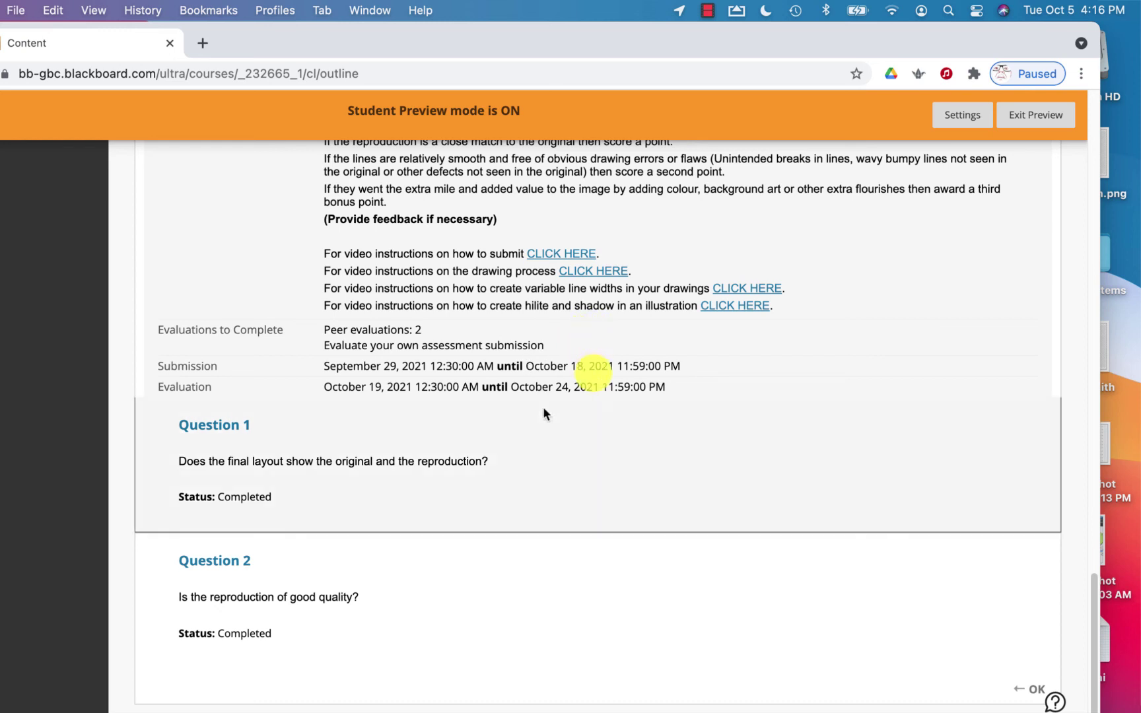
scroll(535, 317, "down", 1)
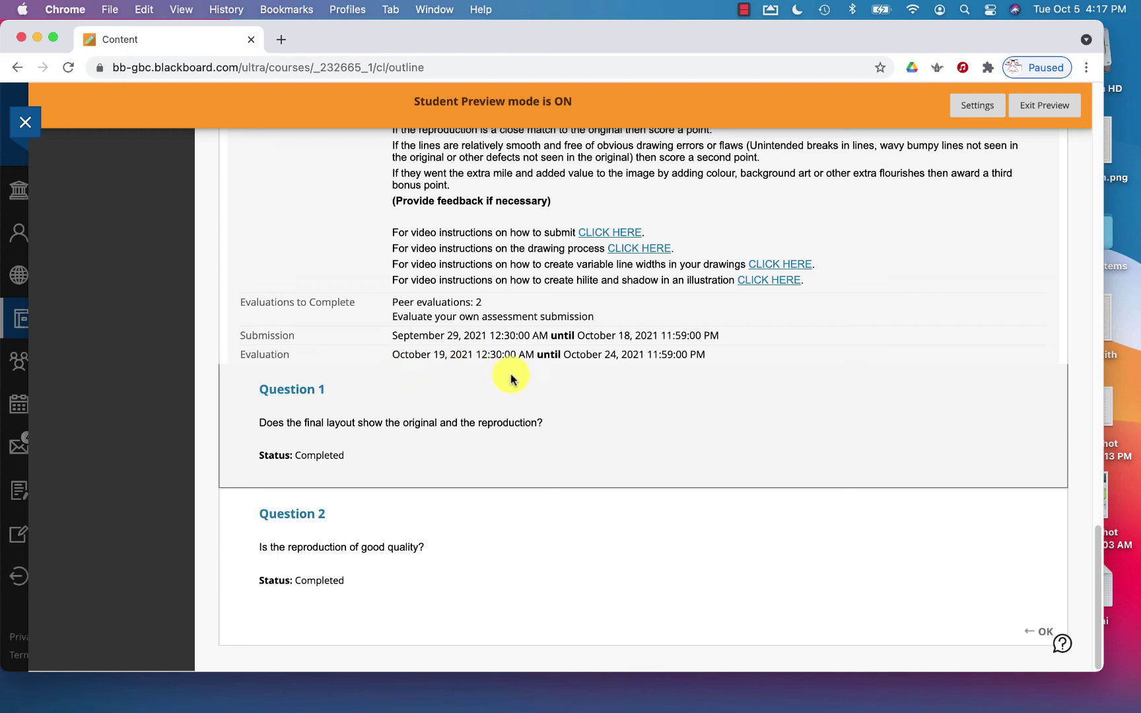
left_click(1043, 633)
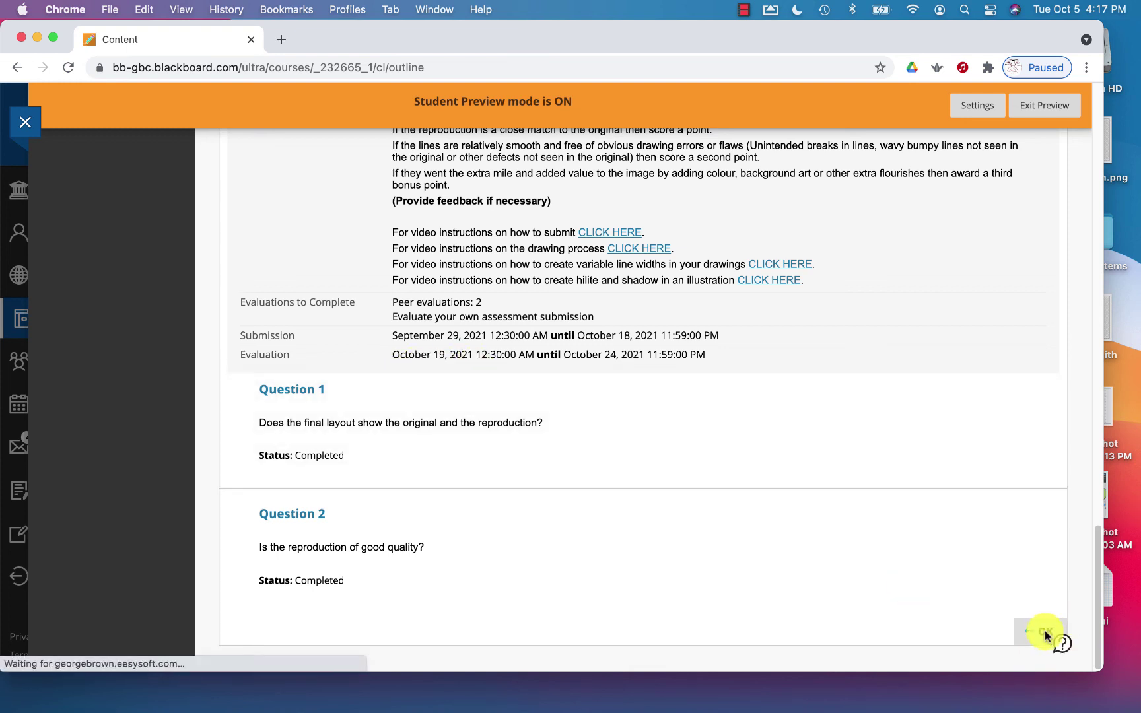